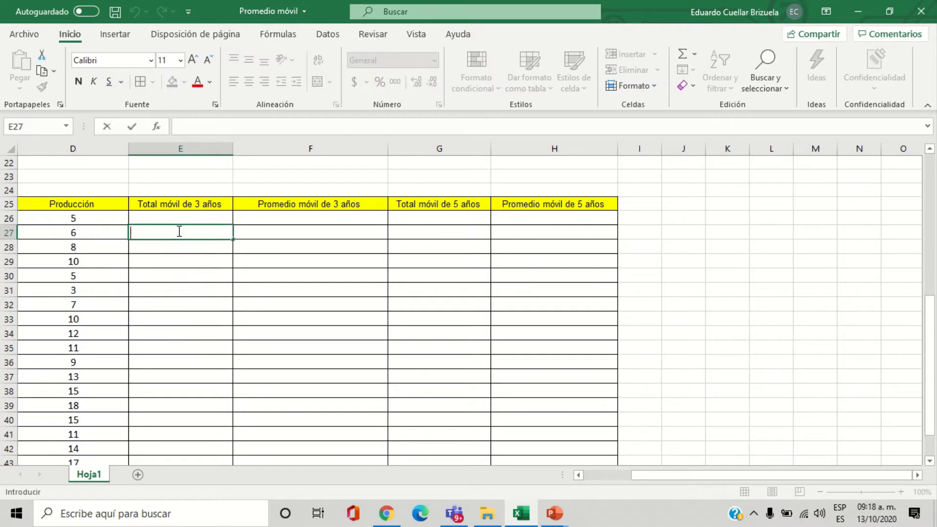
Step: Enter the formula =SUMA(D26:D28) in E27 to compute the first three-year moving total
type("=")
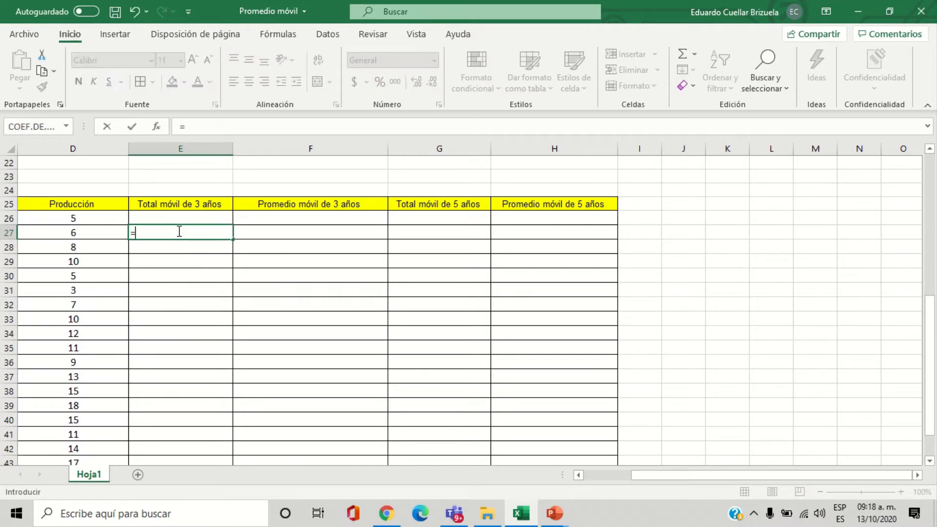
type("suma(")
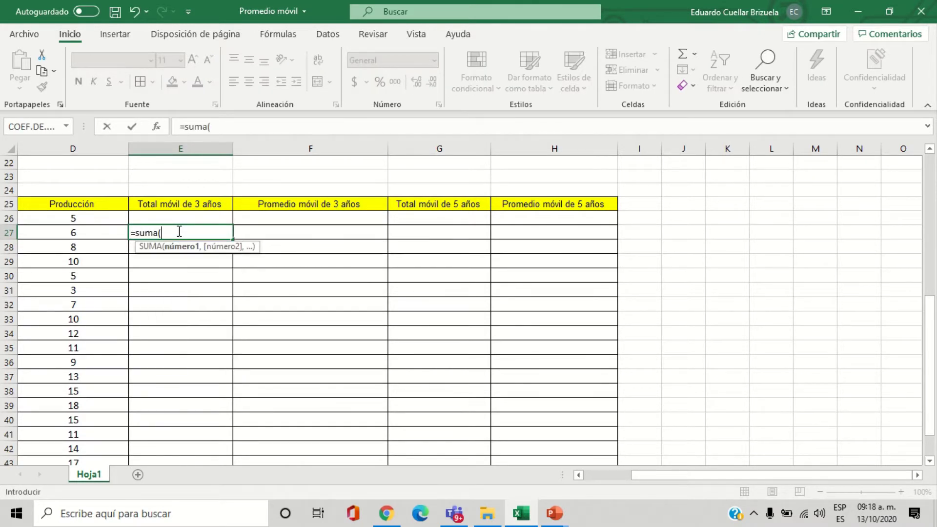
left_click_drag(85, 222, 94, 246)
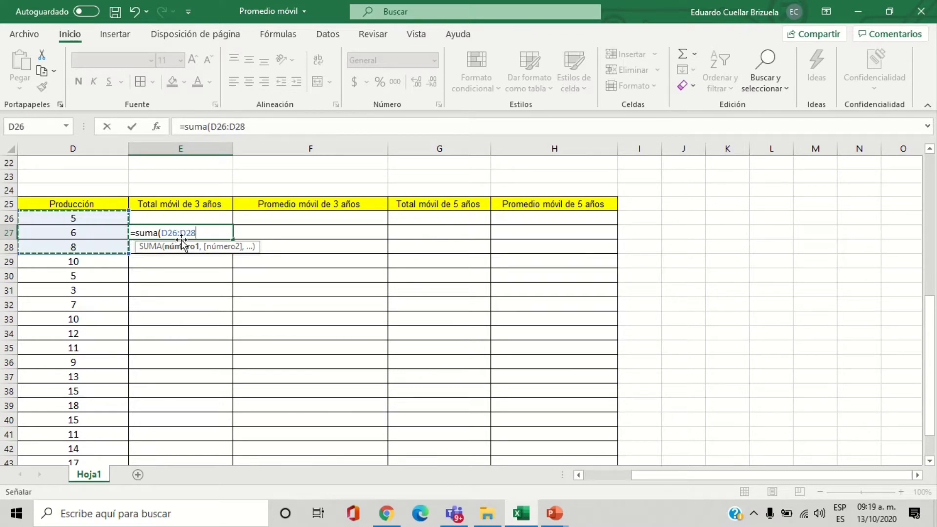
type(")")
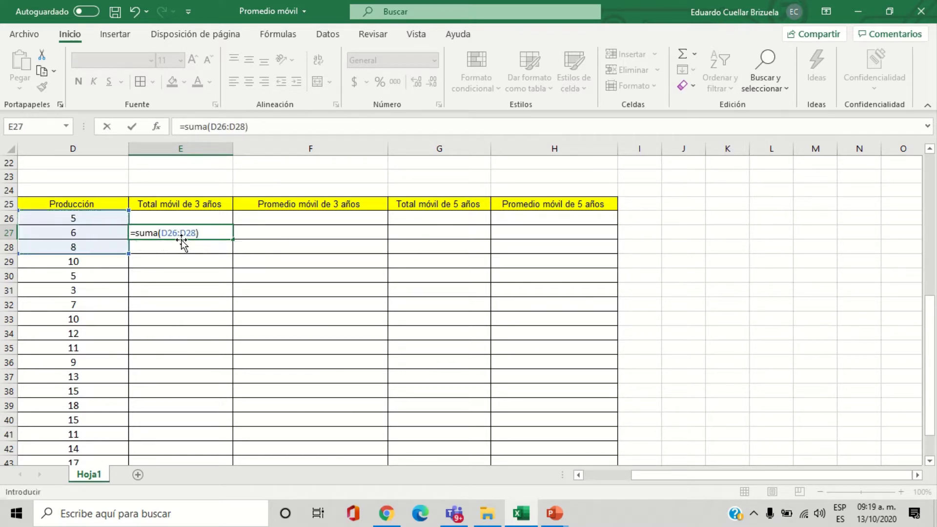
key("Return")
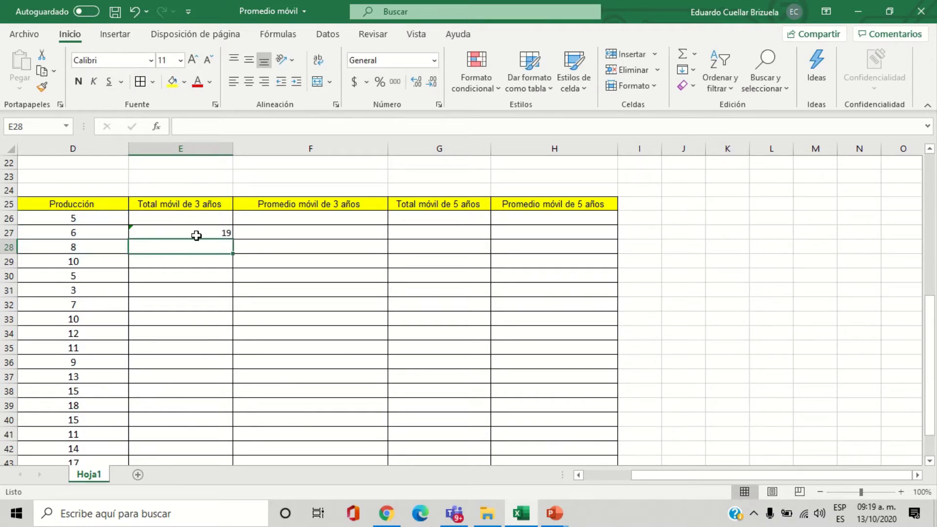
Step: Copy the three-year total formula from E27 down through E43 and center the filled cells
left_click(194, 234)
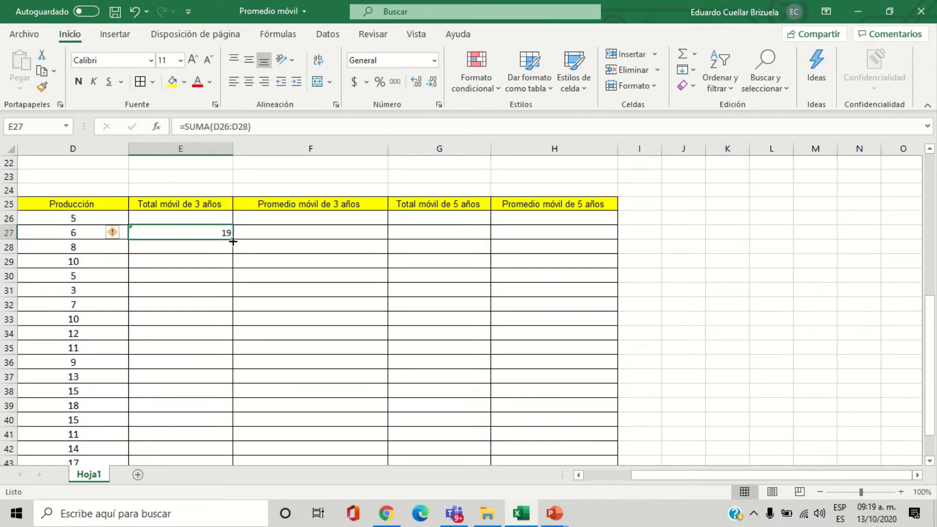
left_click_drag(233, 241, 224, 263)
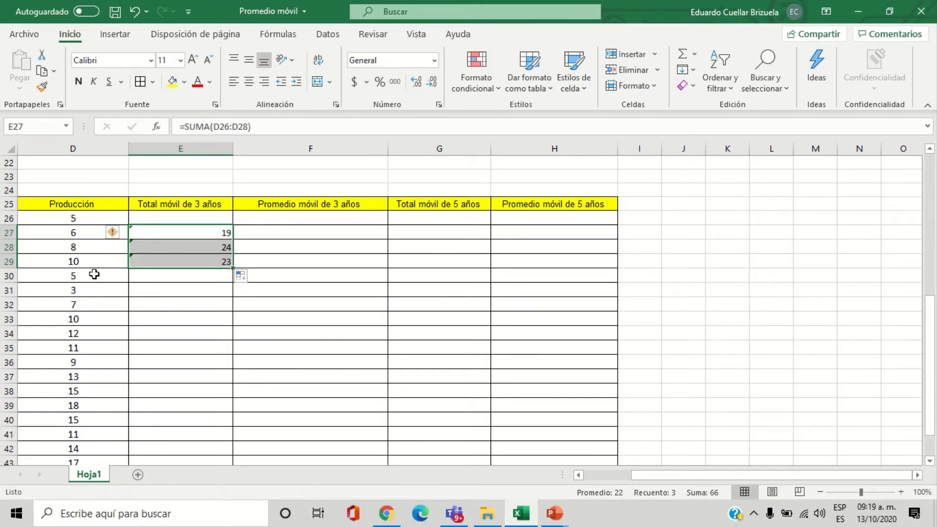
left_click_drag(231, 266, 215, 408)
scroll(292, 336, "up", 2)
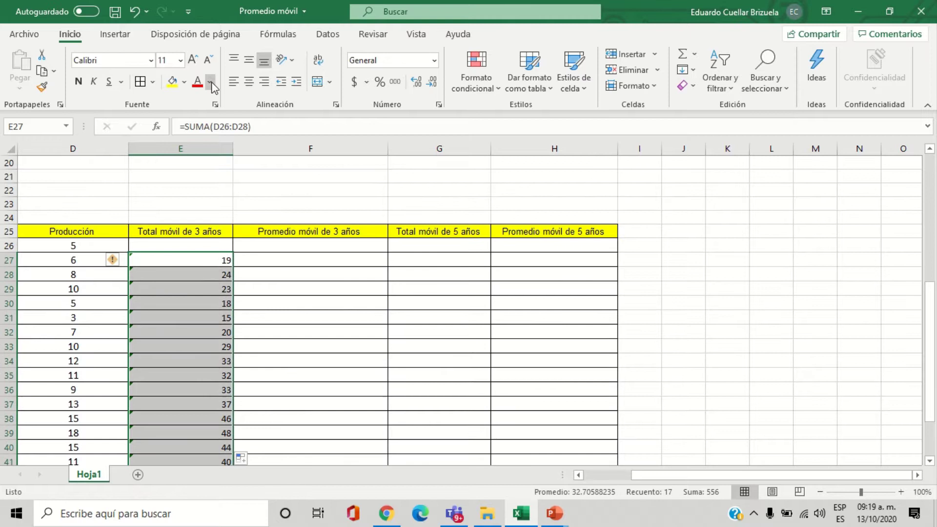
left_click(249, 81)
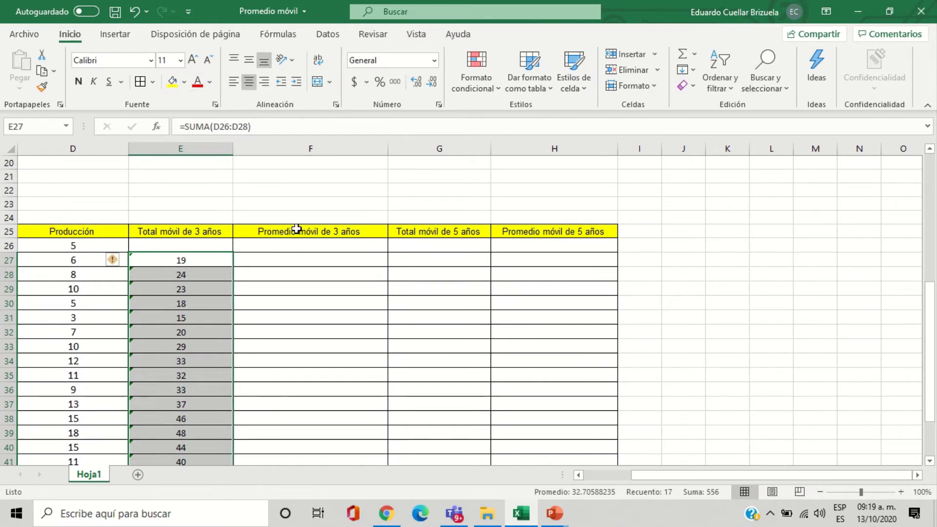
Step: Enter the formula =E27/3 in F27 to compute the first three-year moving average
double_click(297, 256)
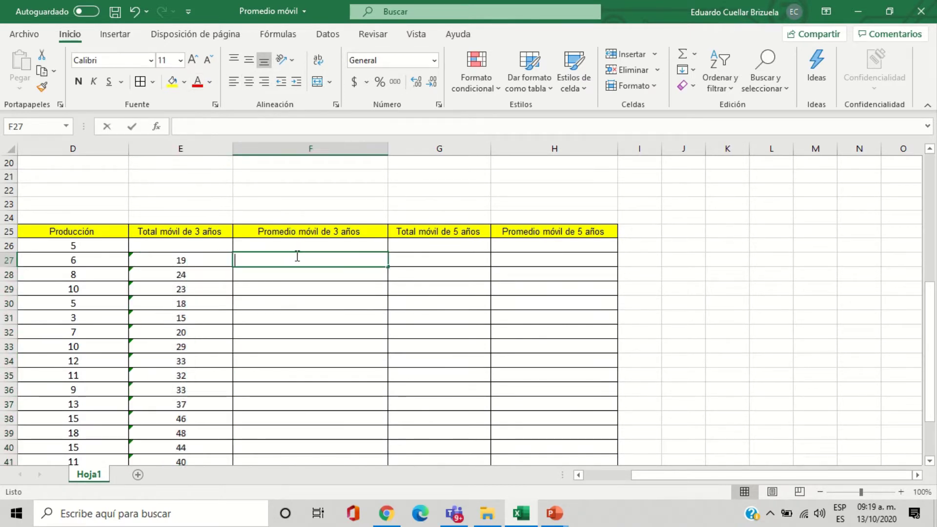
type("=")
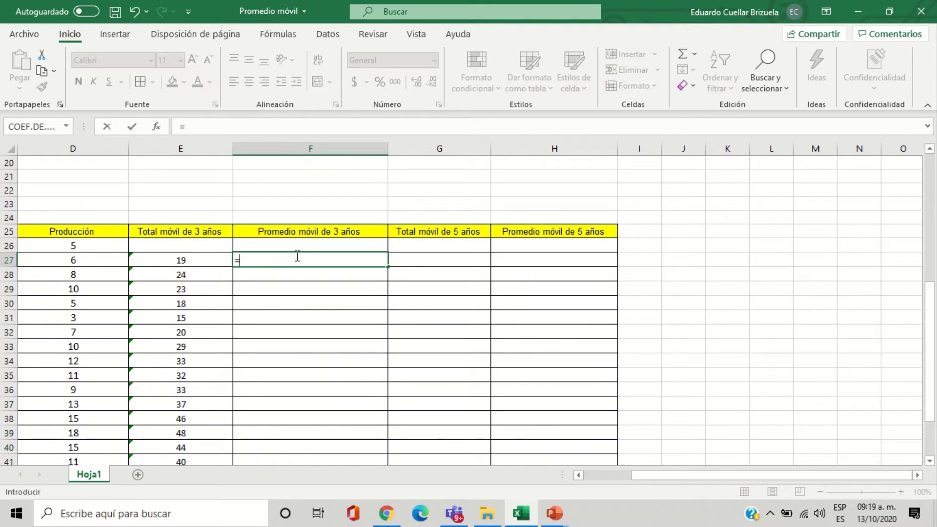
left_click(182, 260)
type("/3")
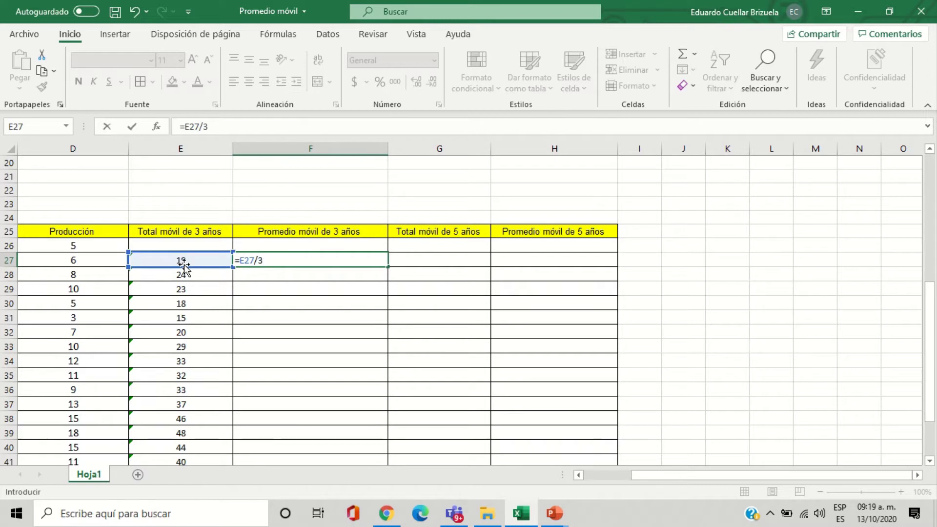
key("ctrl+Return")
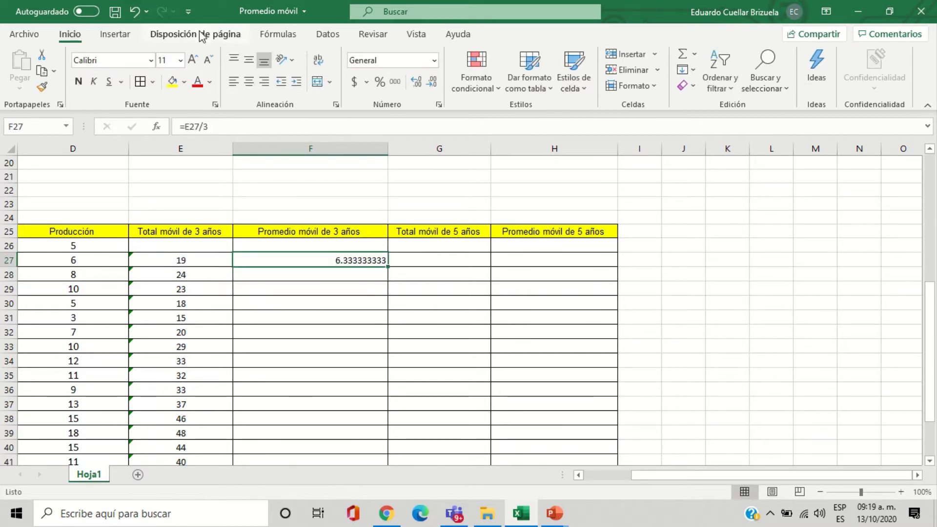
Step: Center F27 and copy its three-year average formula down through F43
left_click(249, 81)
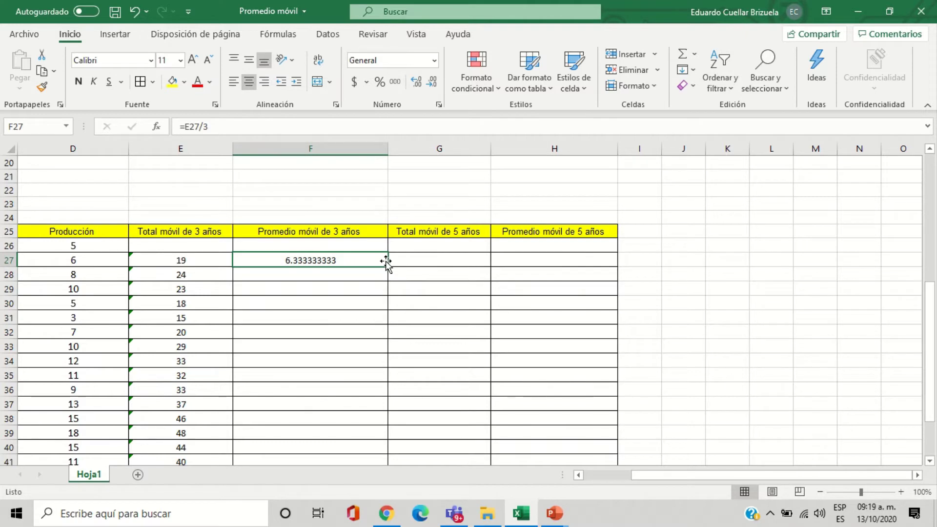
left_click_drag(387, 266, 387, 426)
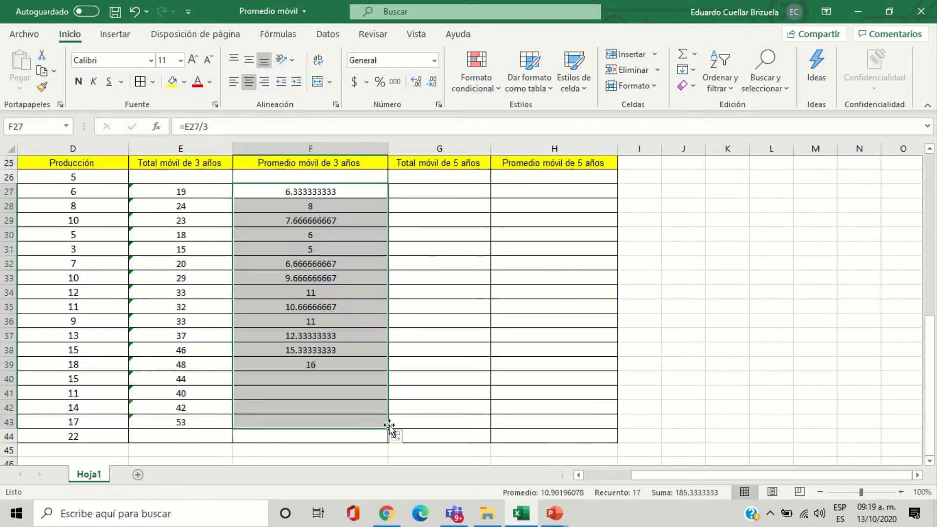
scroll(375, 417, "up", 1)
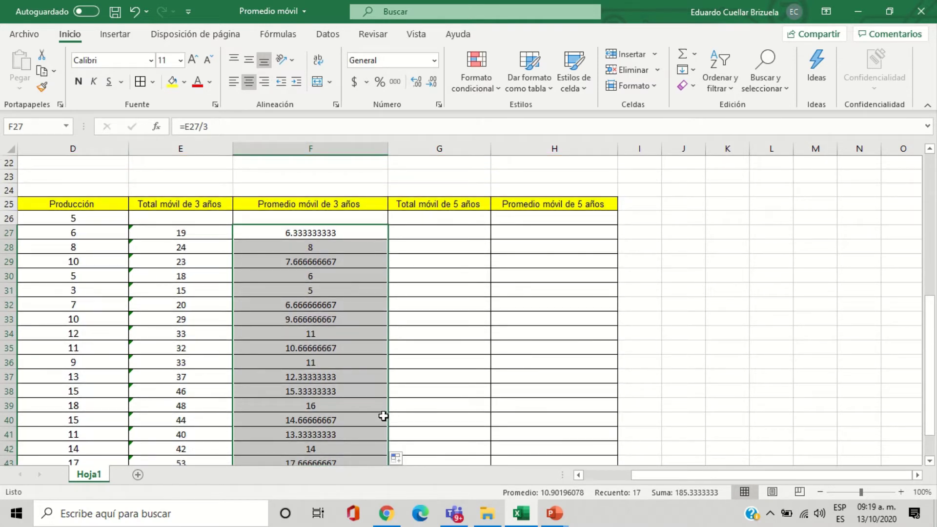
Step: Enter the formula =SUMA(D26:D30) in G28 to compute the first five-year moving total
left_click(426, 233)
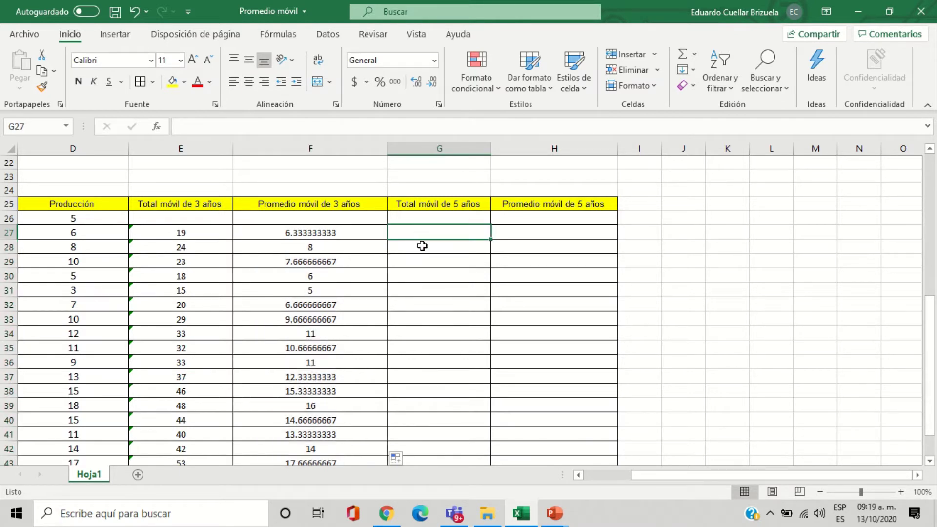
double_click(424, 246)
type("=")
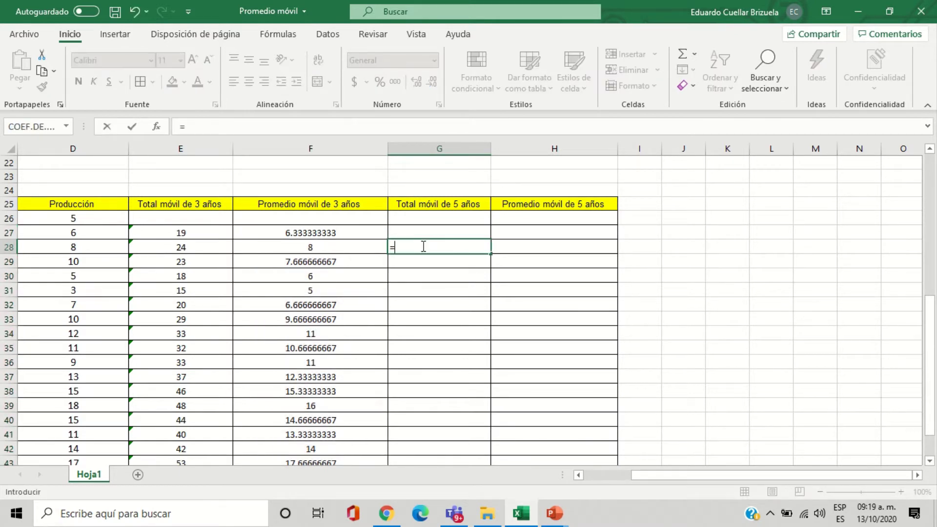
type("suma(")
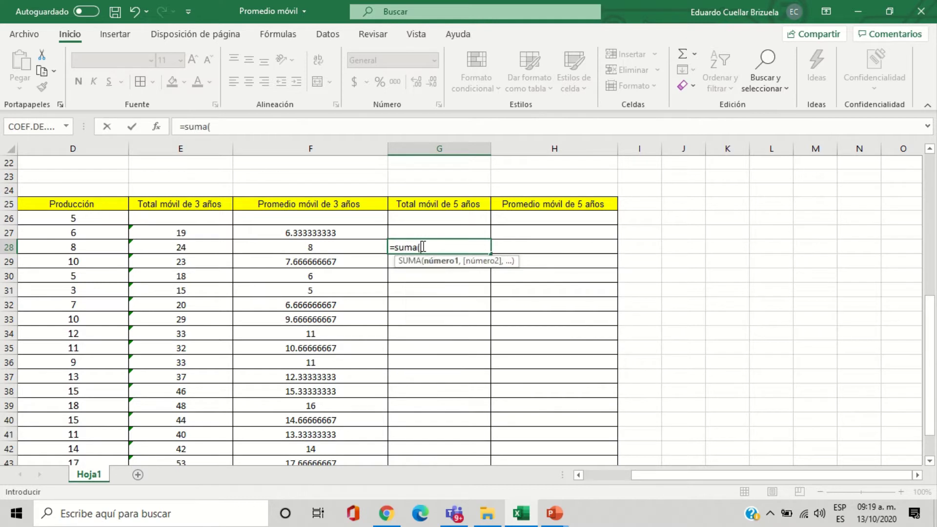
left_click_drag(107, 219, 112, 272)
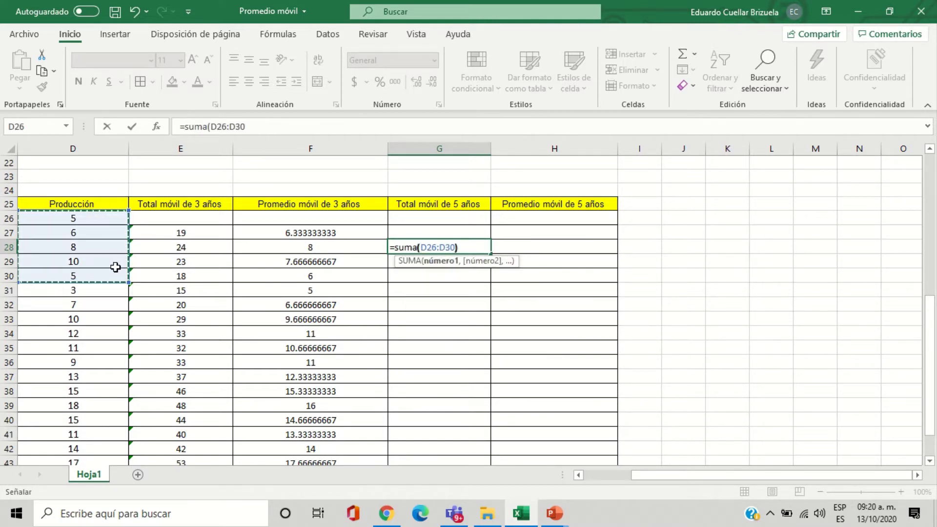
type(")")
key("Return")
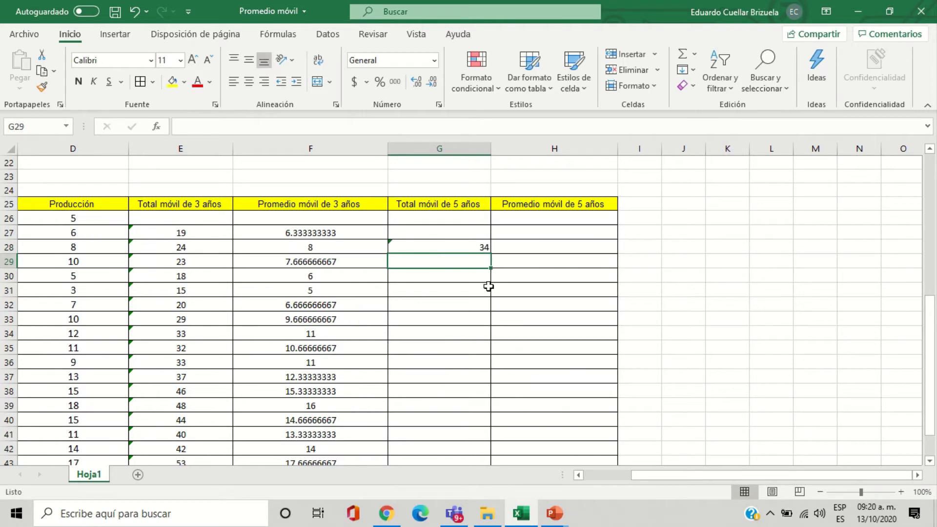
Step: Copy the five-year total formula from G28 down through G42 and center the filled cells
left_click(482, 246)
left_click_drag(490, 257, 476, 414)
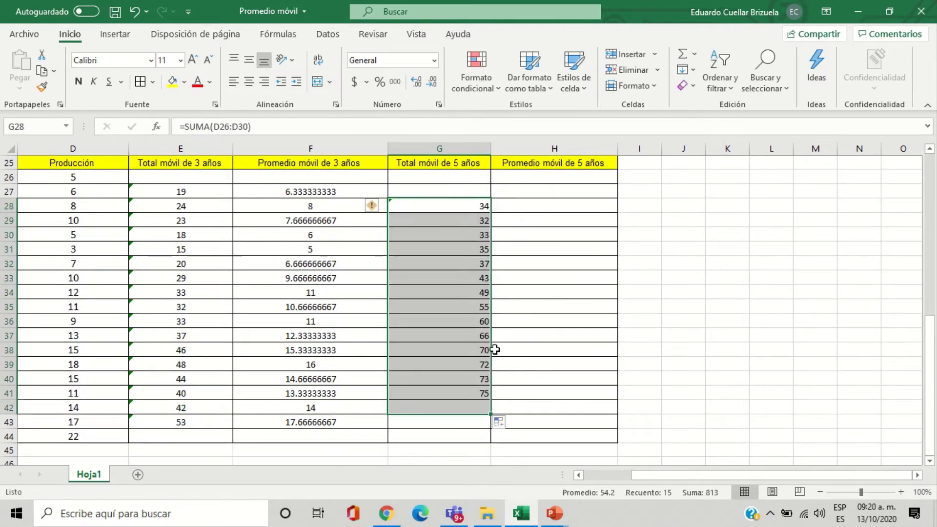
left_click(250, 83)
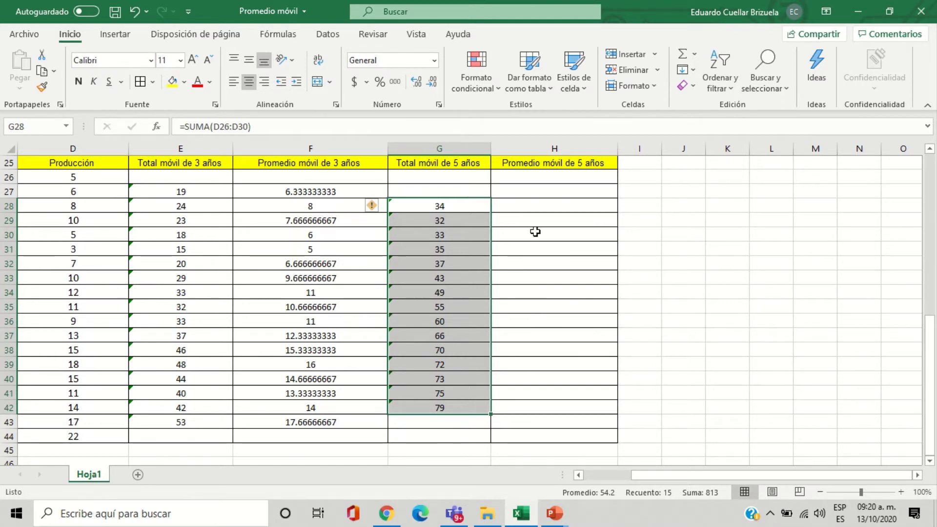
Step: Compute the first five-year moving average in H28 with the formula =G28/5
double_click(537, 206)
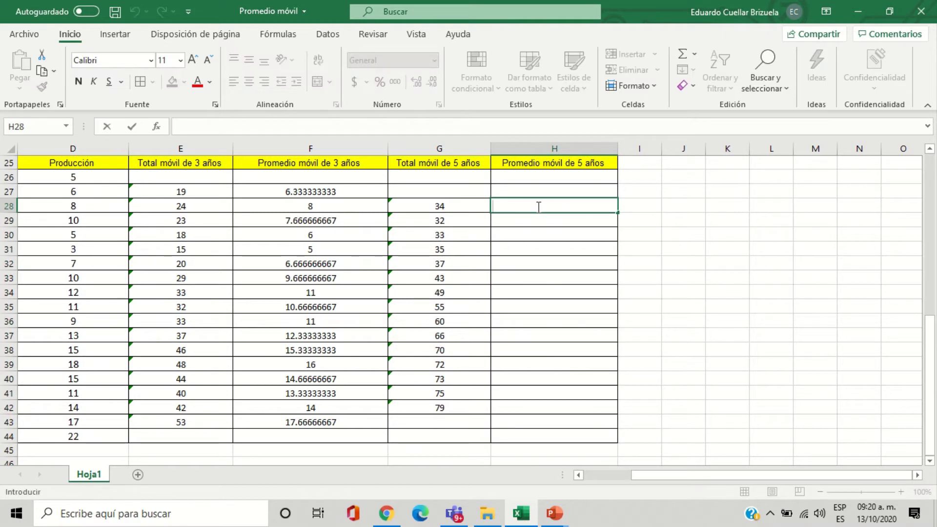
type("=")
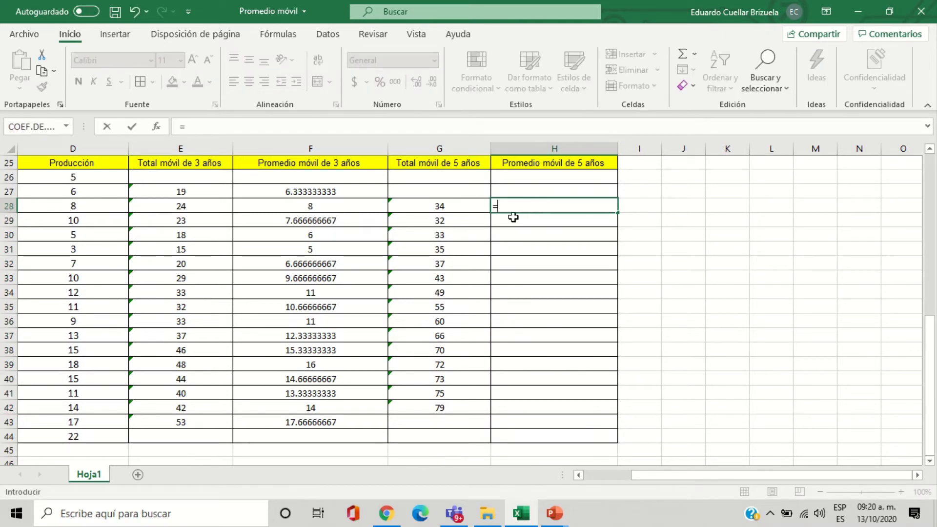
left_click(456, 204)
type("/")
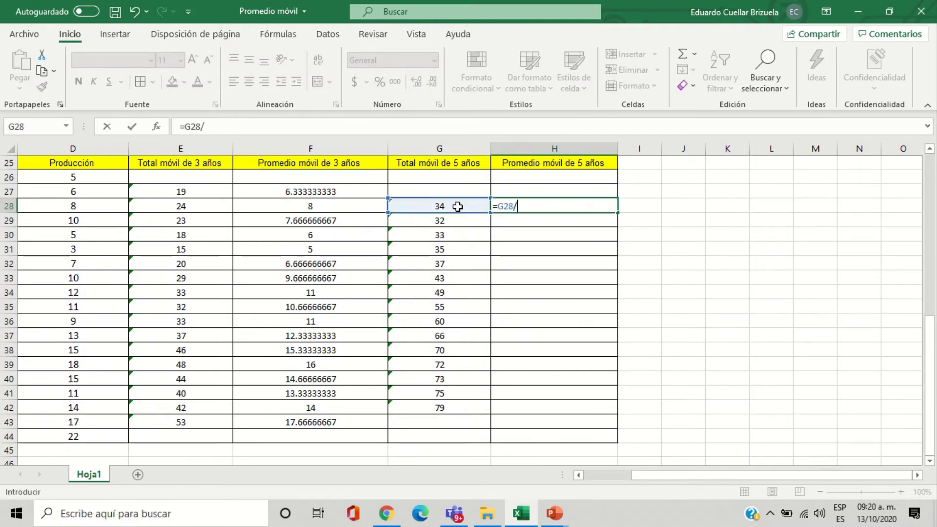
type("5")
key("Return")
Step: Replace the content of H28 with a newly entered formula =G28/5
left_click(612, 207)
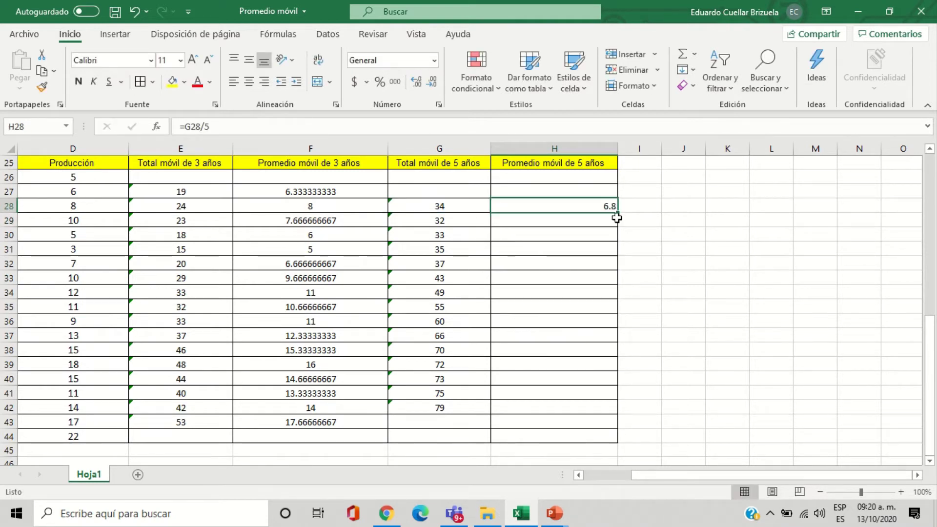
double_click(614, 209)
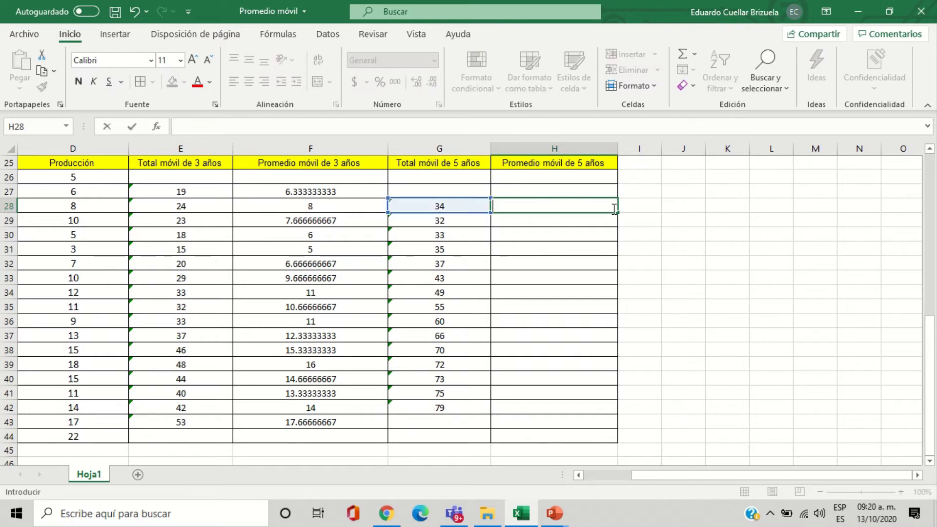
type("=")
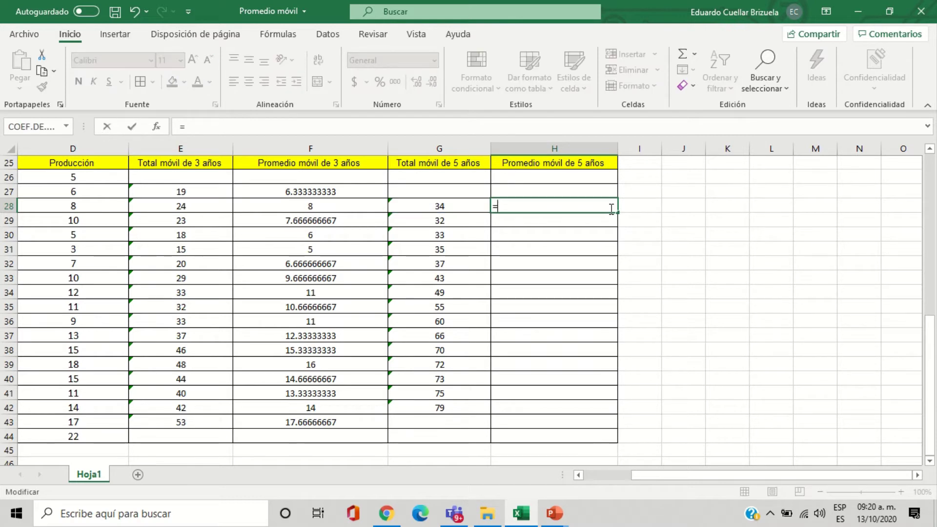
left_click(415, 203)
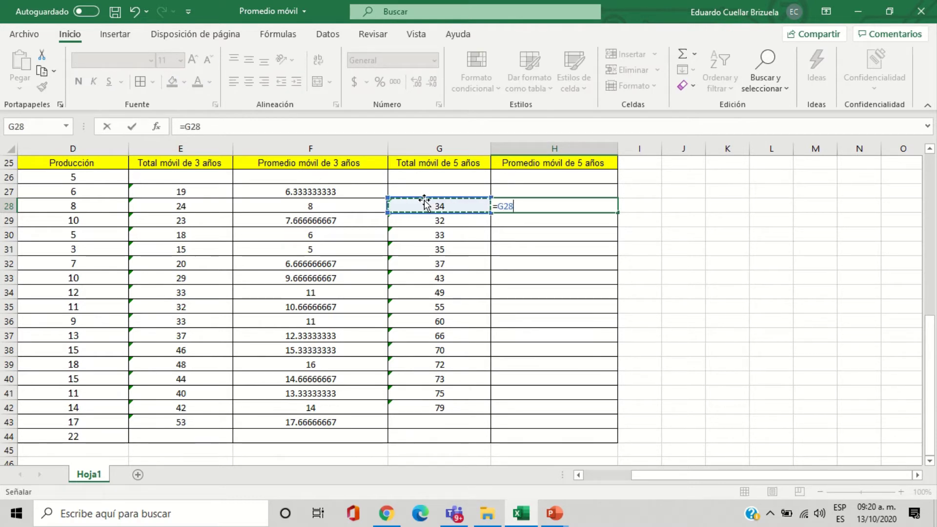
type("/5")
key("Return")
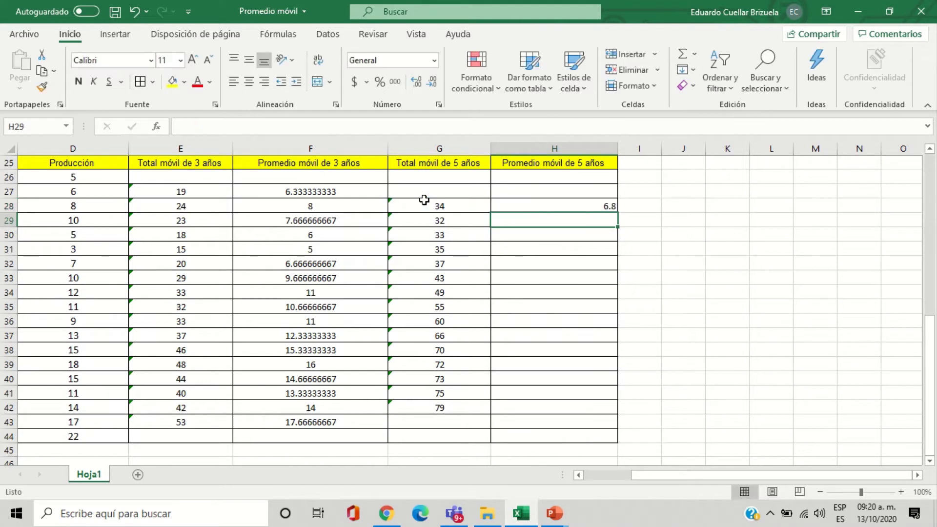
Step: Copy the five-year average formula from H28 down through H42, center the filled cells and deselect them
left_click(609, 205)
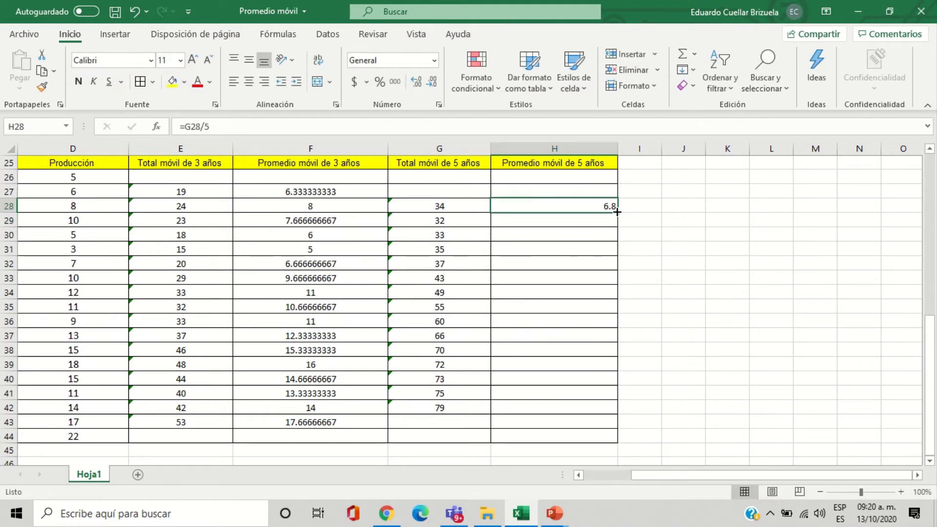
left_click_drag(617, 213, 617, 412)
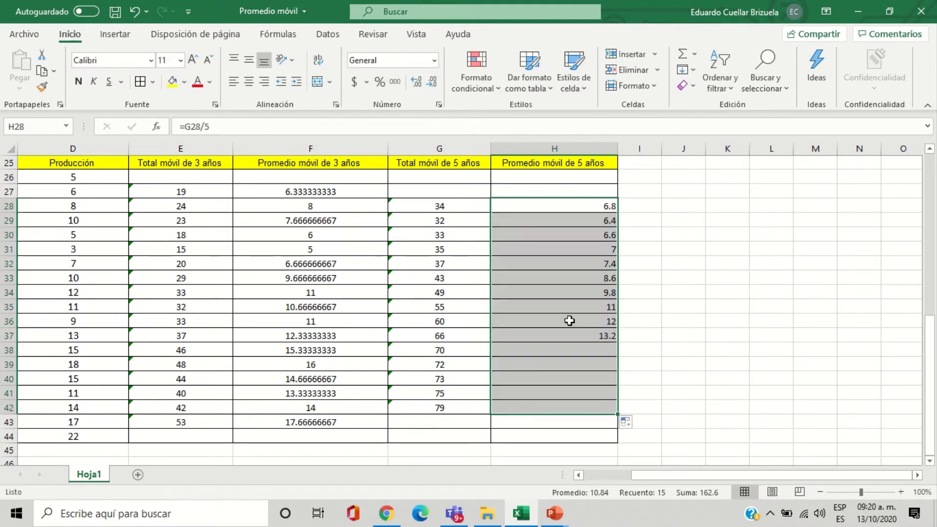
left_click(249, 81)
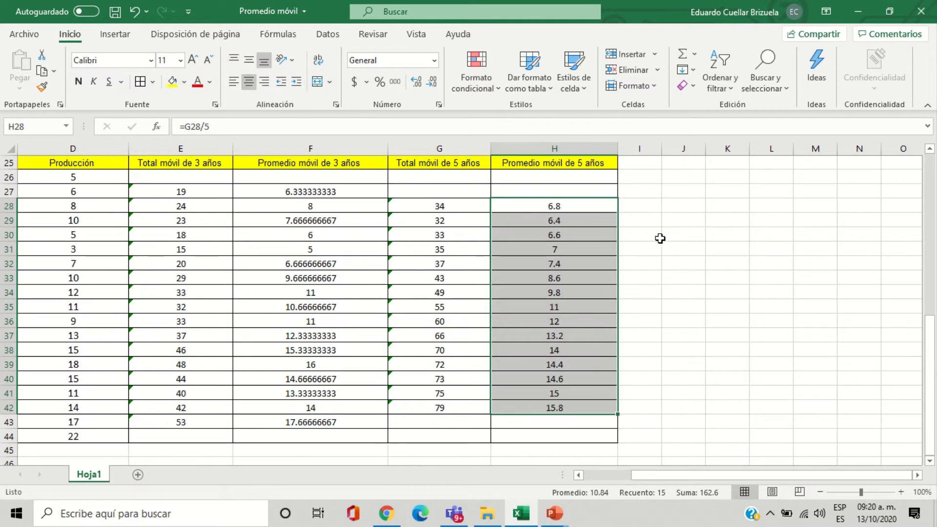
left_click(698, 265)
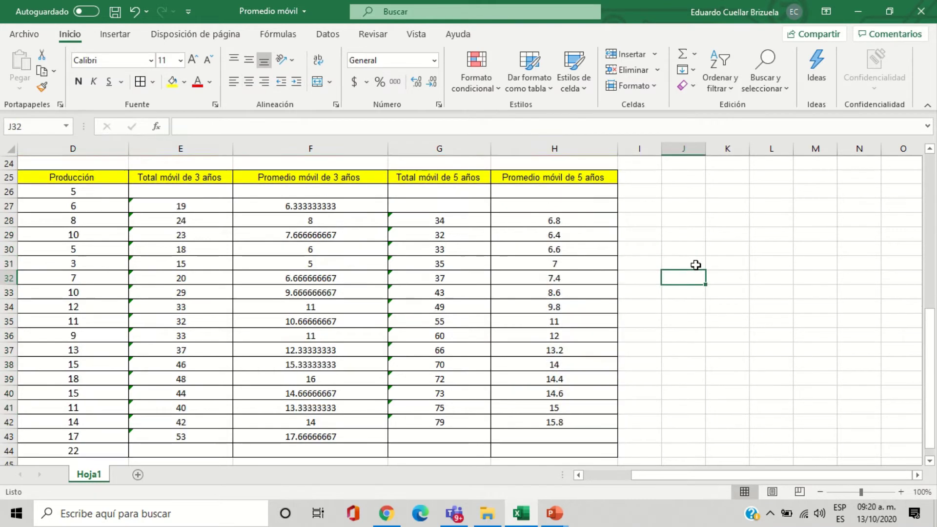
scroll(695, 265, "up", 1)
scroll(695, 265, "down", 1)
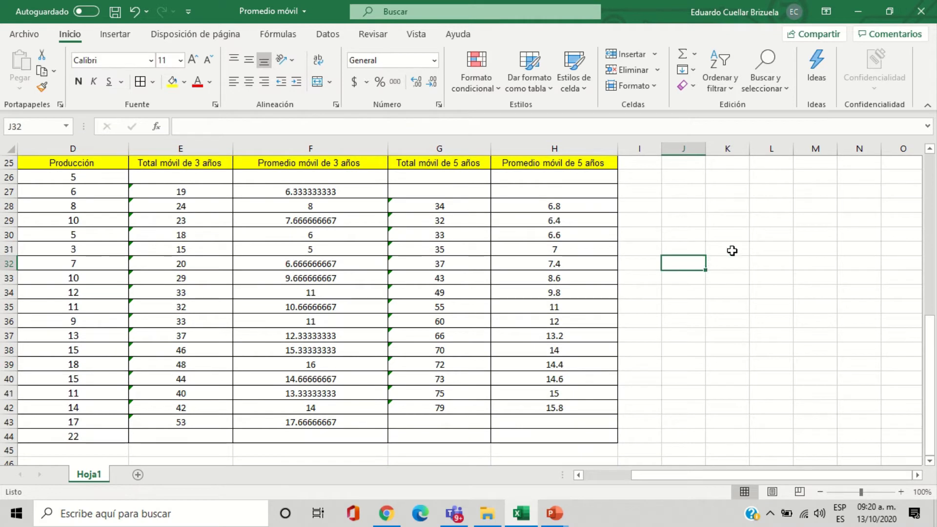
left_click(104, 39)
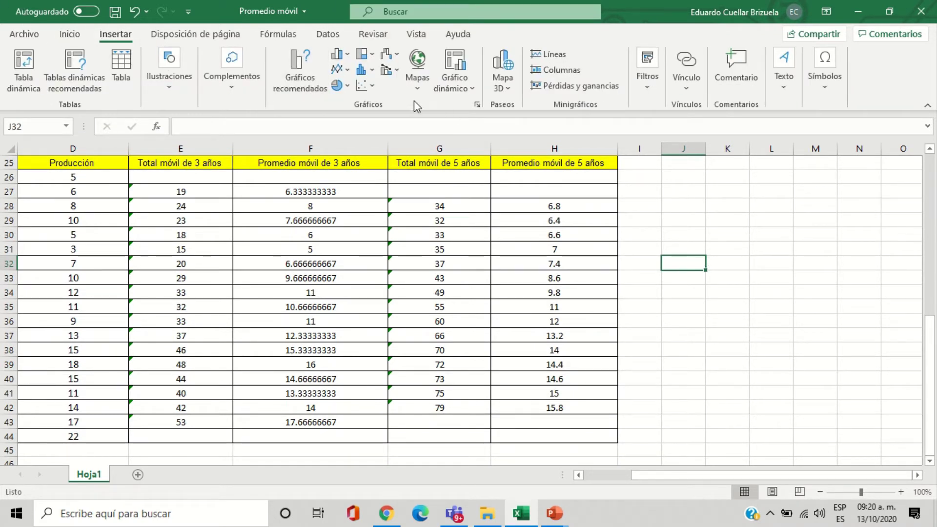
left_click(375, 87)
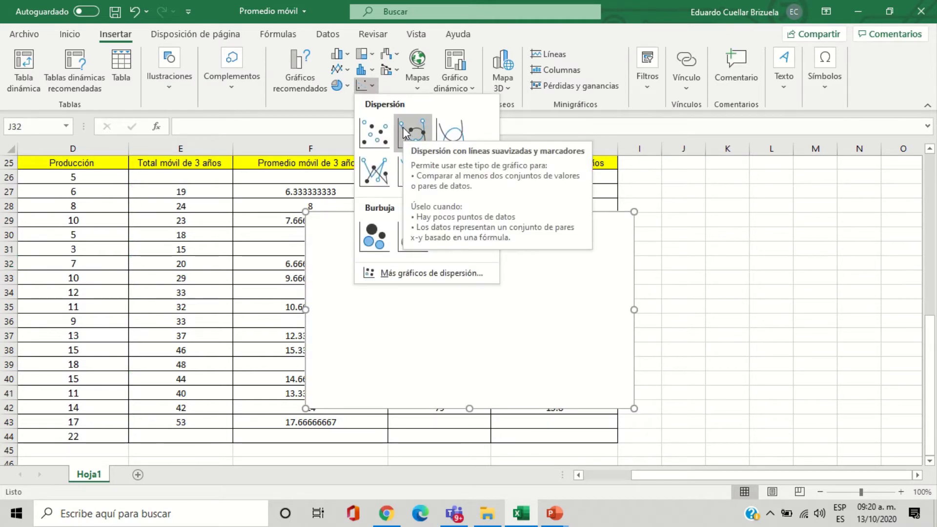
left_click(331, 104)
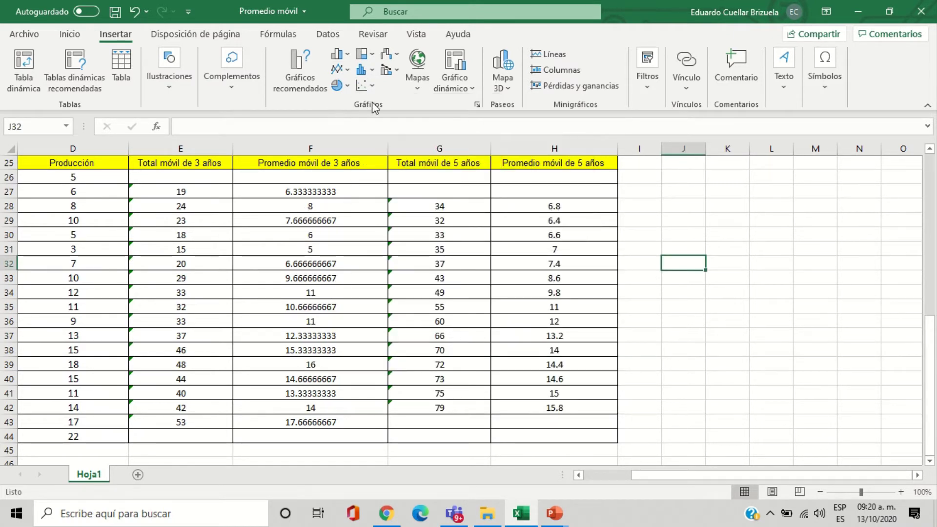
left_click(378, 88)
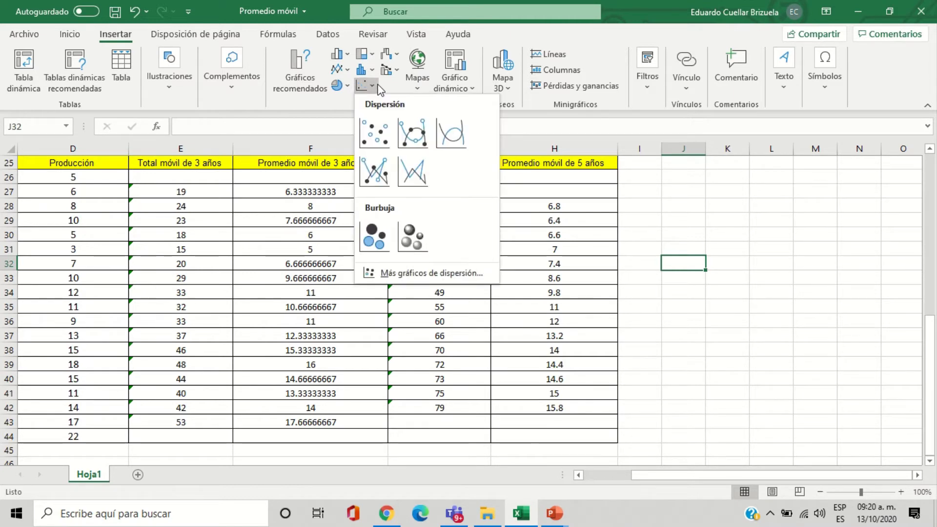
left_click(379, 89)
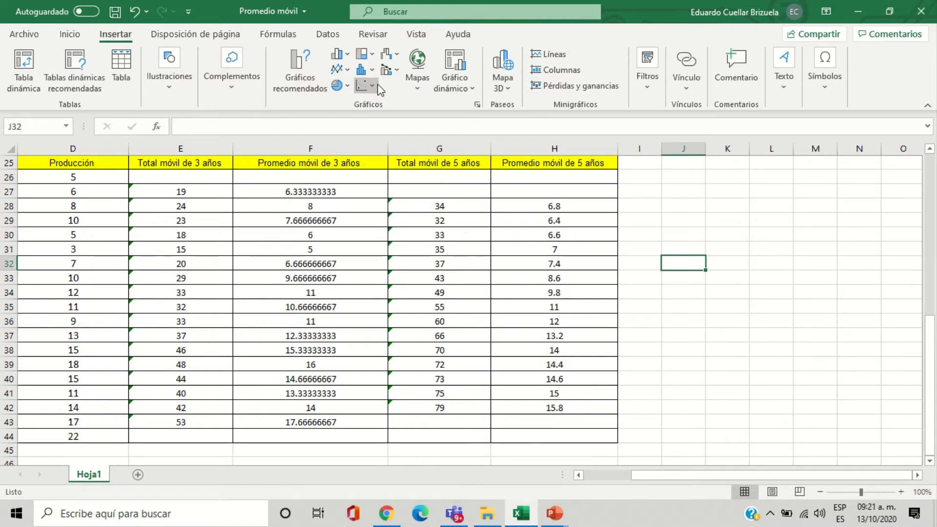
left_click(342, 69)
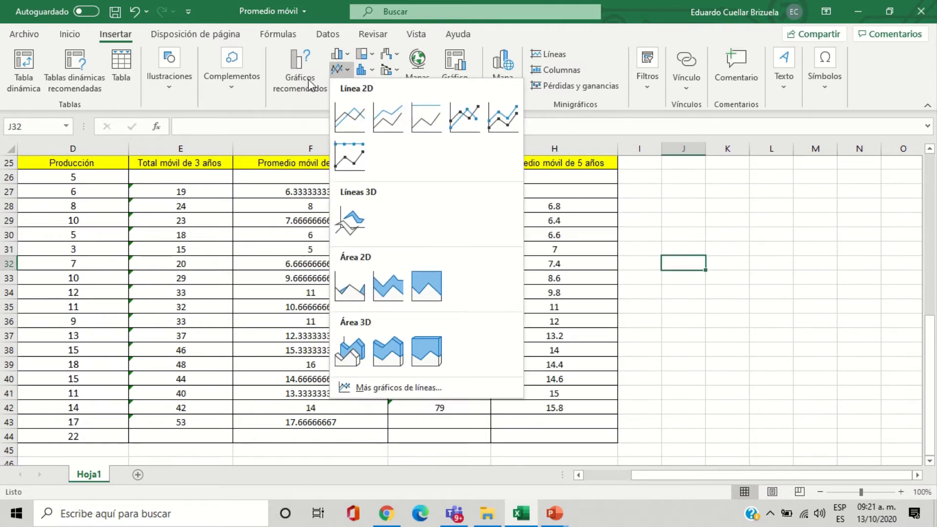
left_click(347, 72)
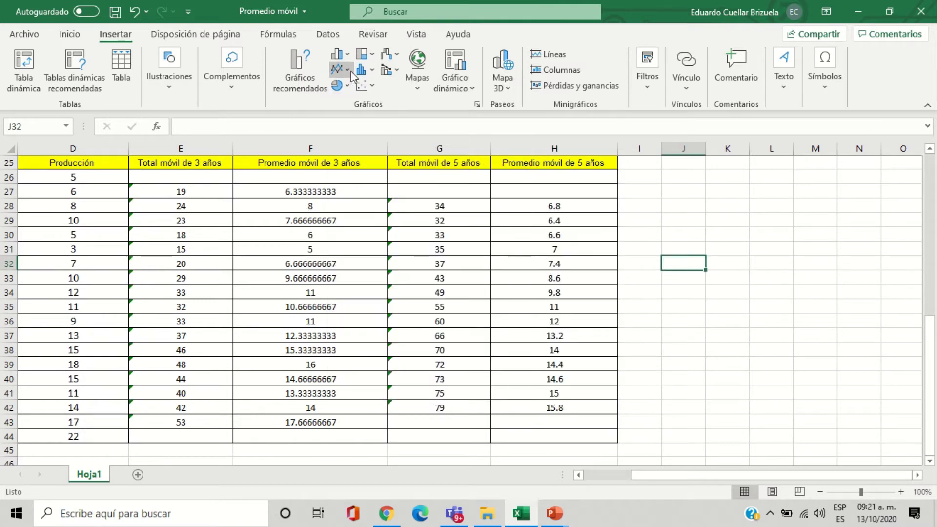
Step: Insert an empty scatter chart with smooth lines and markers and move it towards the empty columns beside the table
left_click(372, 86)
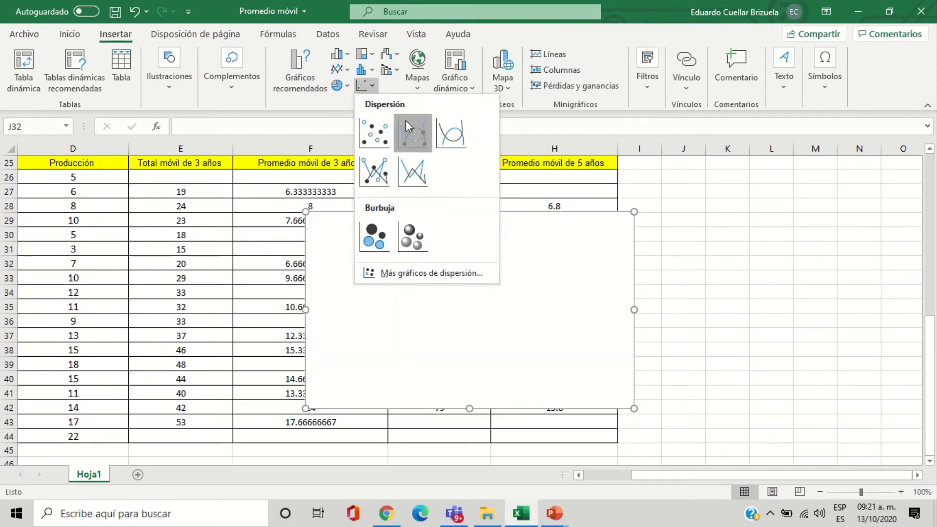
left_click(405, 120)
left_click_drag(535, 320, 786, 294)
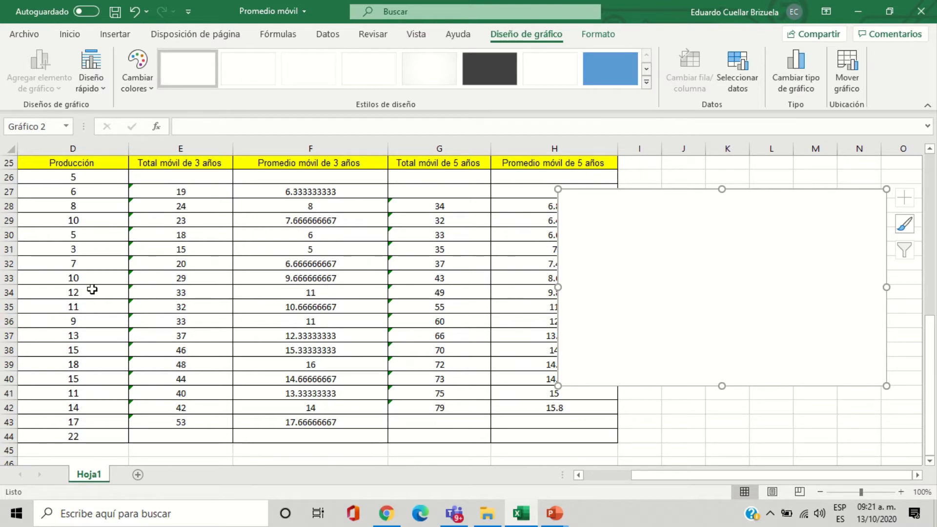
Step: Add borders to the year column C25:C44, center its contents, and fill the Año header in C25 with yellow
left_click_drag(652, 476, 581, 476)
left_click_drag(108, 168, 128, 436)
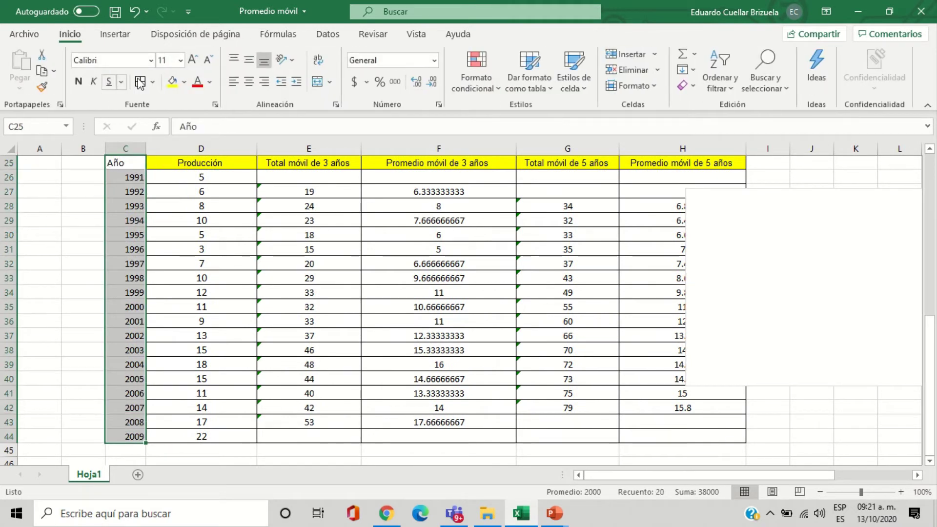
left_click(249, 81)
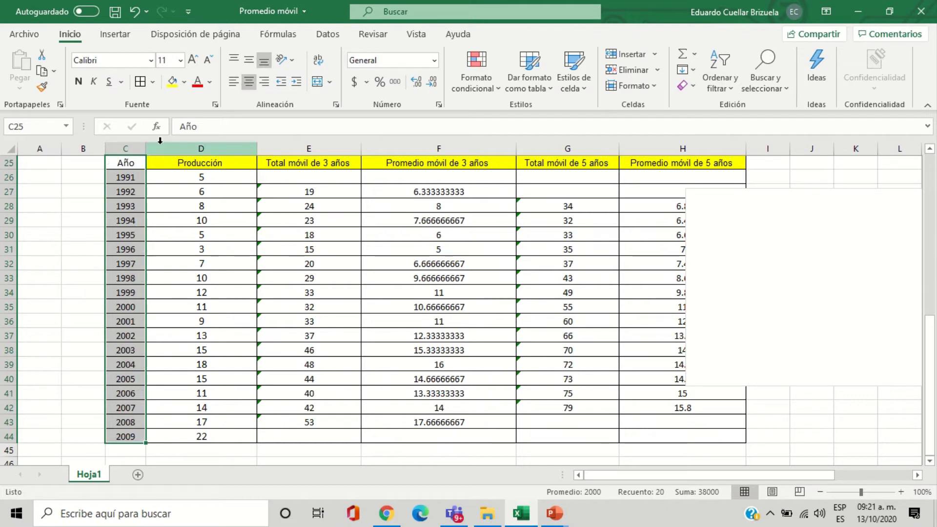
left_click(122, 164)
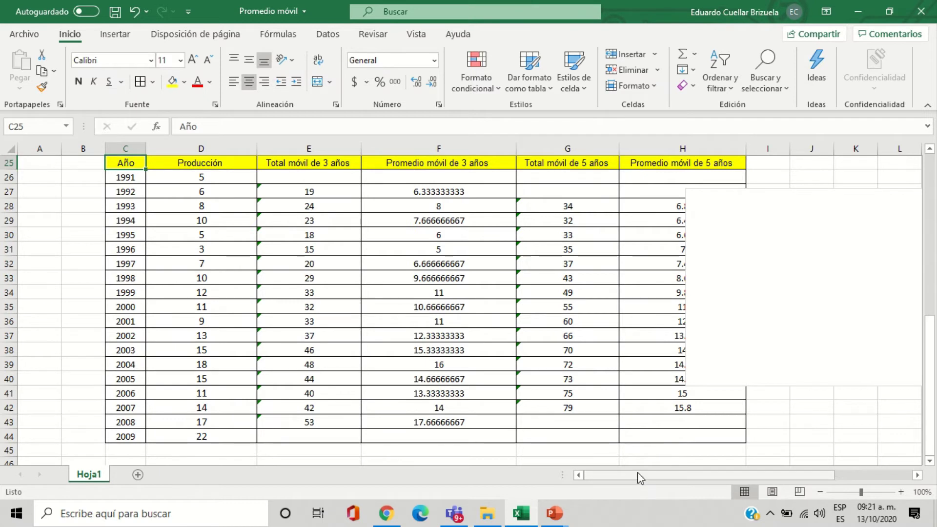
Step: Add a data series to the empty scatter chart using the years in C26:C44 as its X values
left_click_drag(637, 474, 679, 476)
left_click(661, 275)
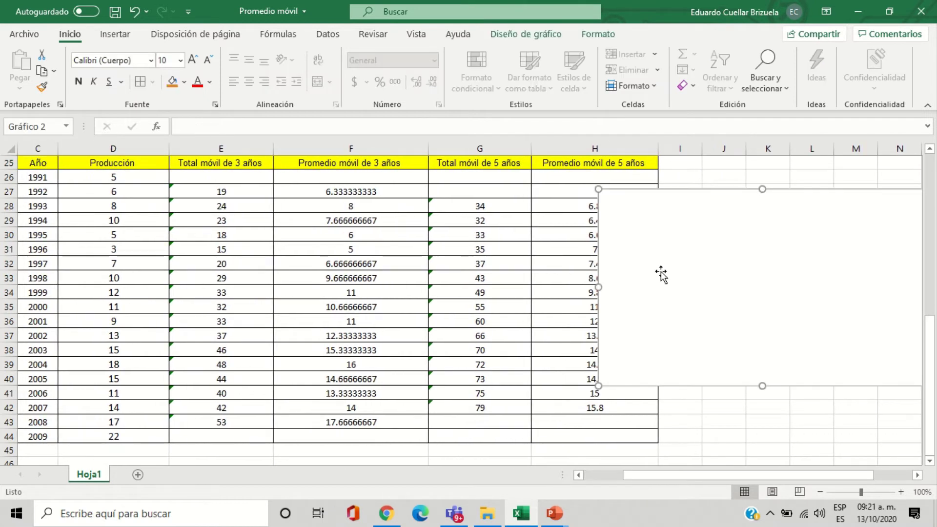
double_click(661, 274)
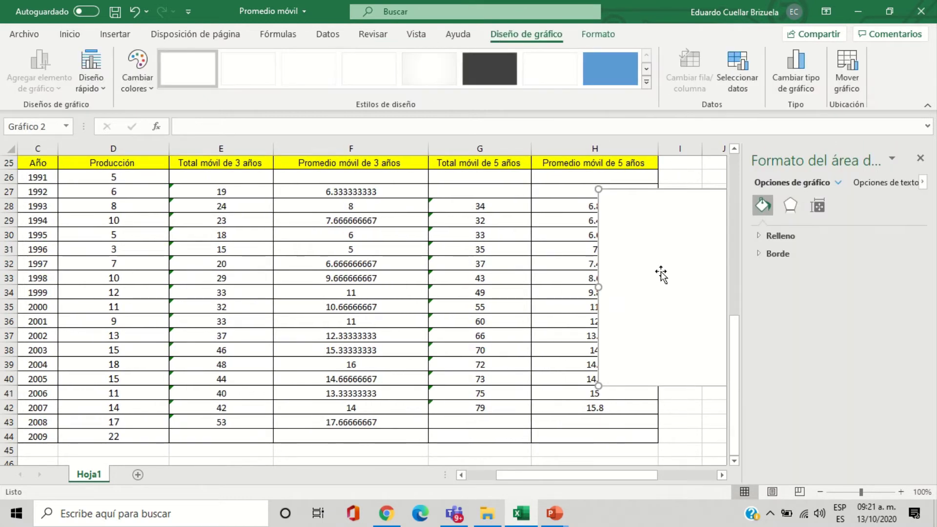
left_click(737, 81)
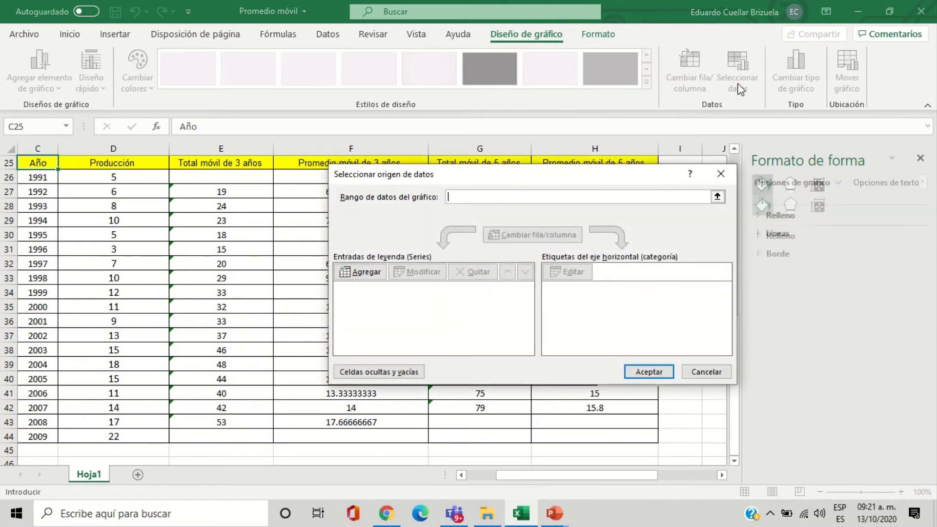
left_click(379, 273)
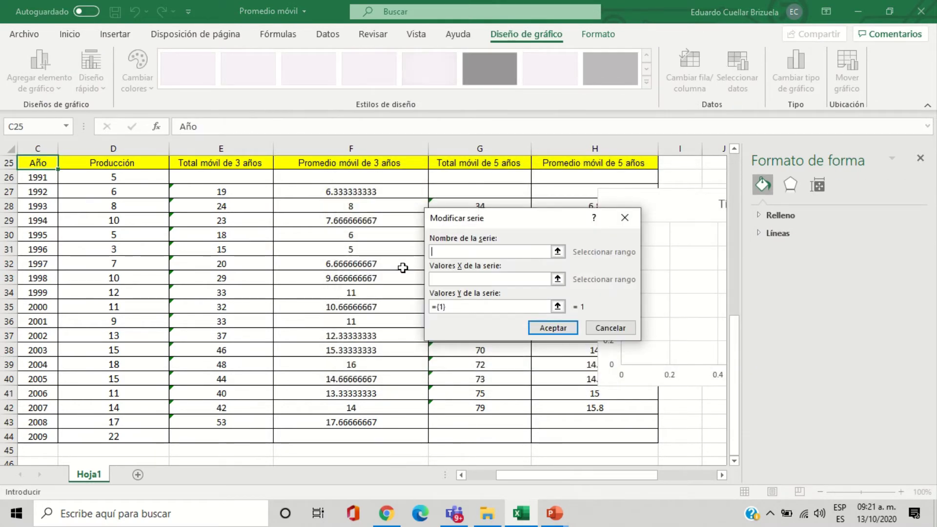
left_click(557, 279)
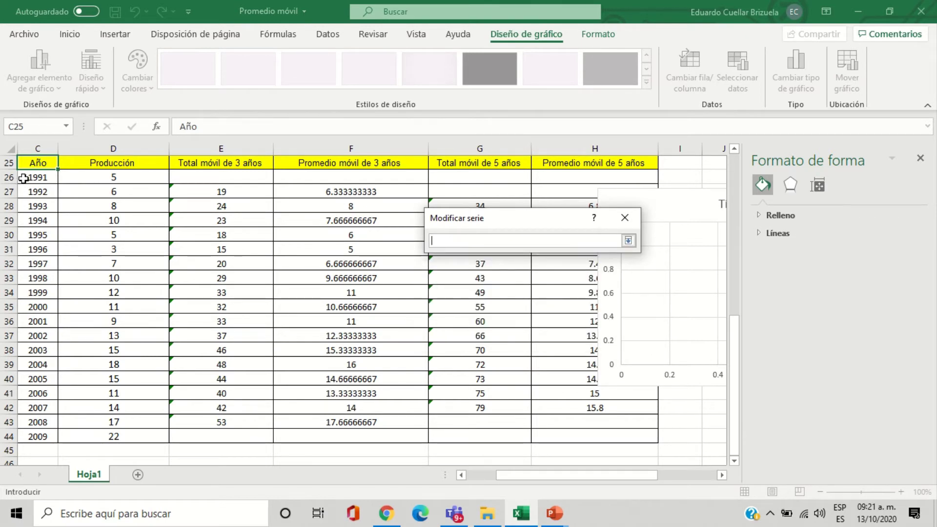
left_click_drag(30, 178, 35, 435)
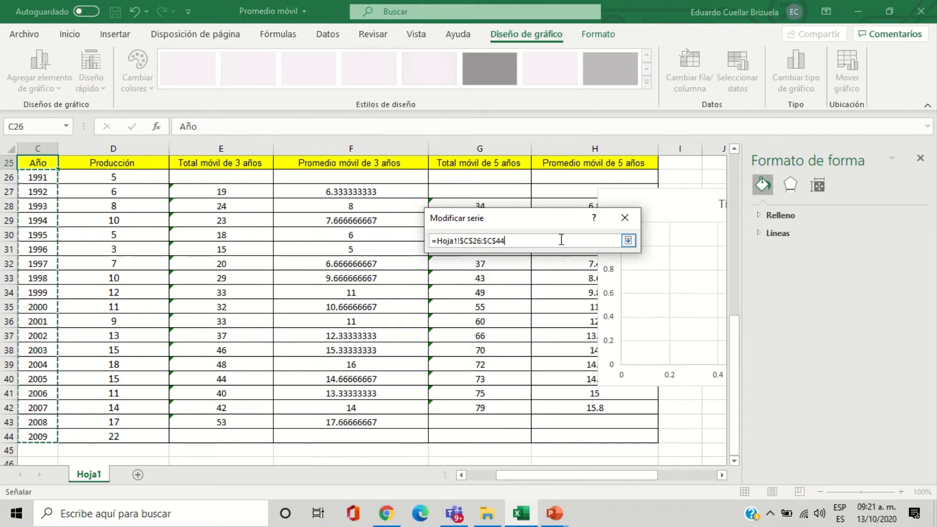
left_click(628, 241)
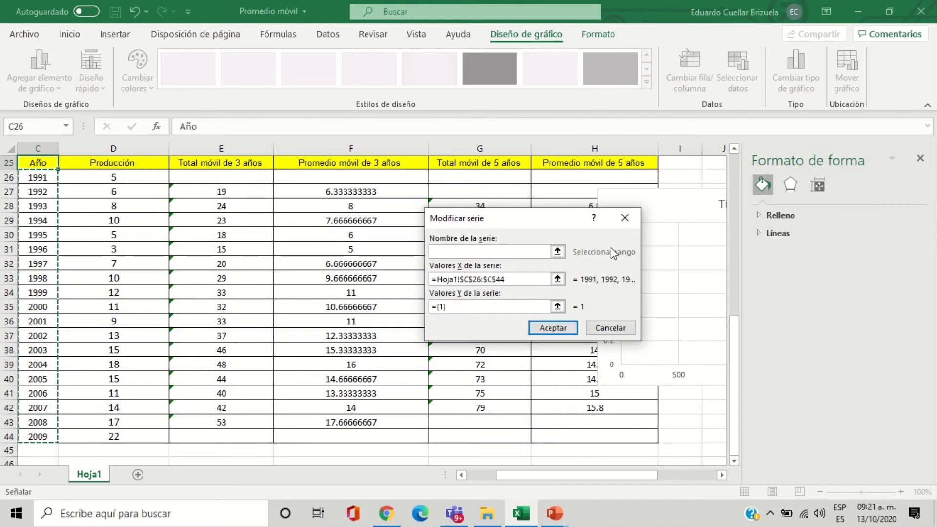
left_click(555, 332)
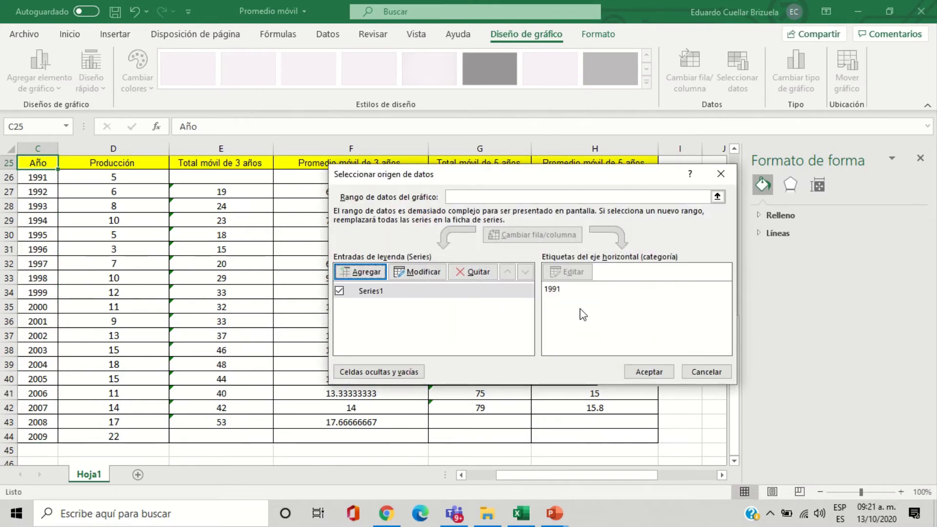
left_click(652, 373)
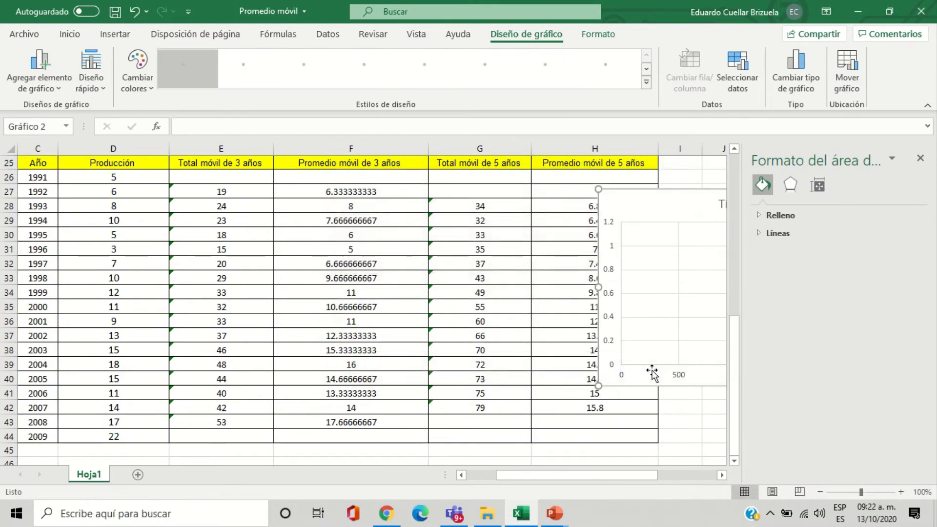
Step: Delete the scatter chart from the sheet and close the formatting pane
mouse_move(664, 192)
left_mouse_down()
mouse_move(366, 264)
mouse_move(307, 227)
left_mouse_up()
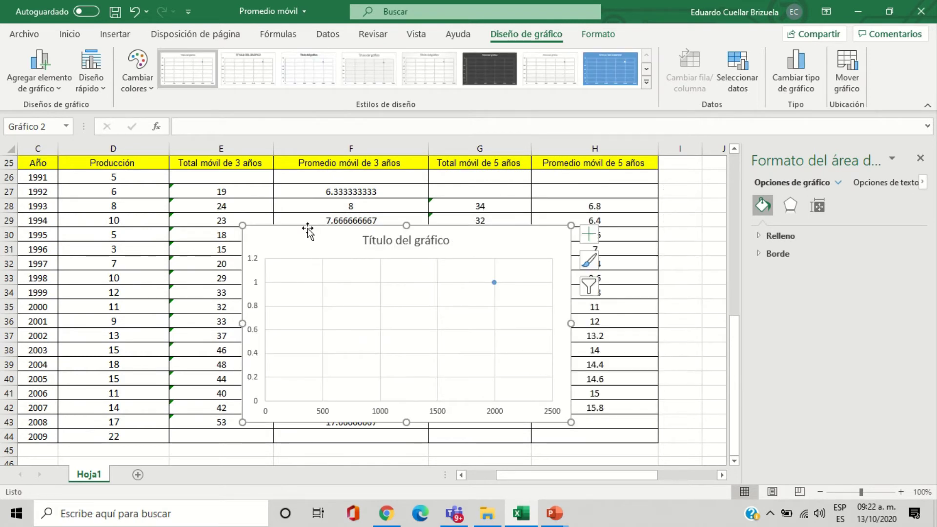
key("Delete")
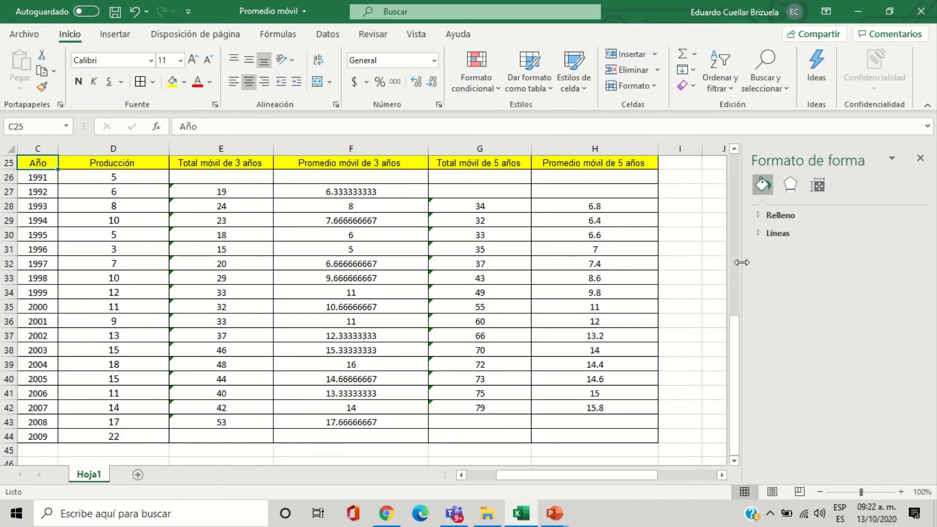
left_click(711, 257)
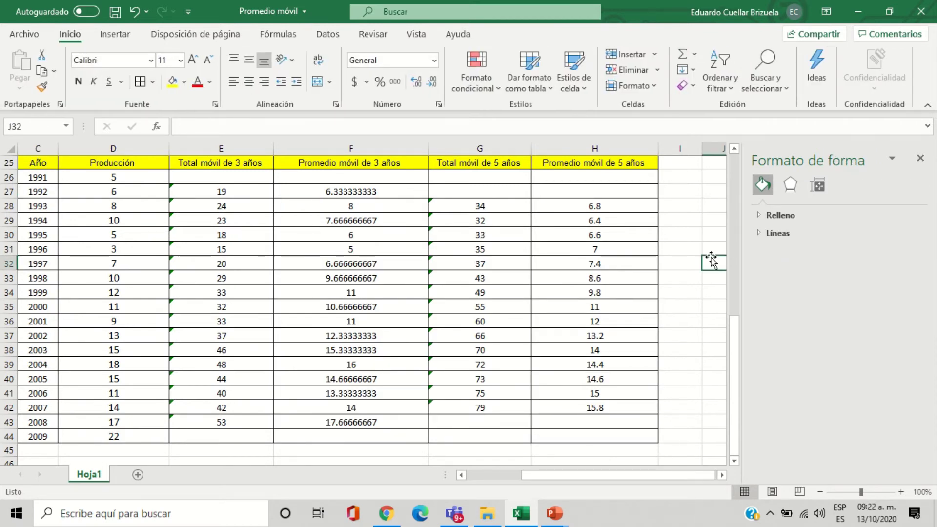
left_click(920, 158)
left_click(756, 226)
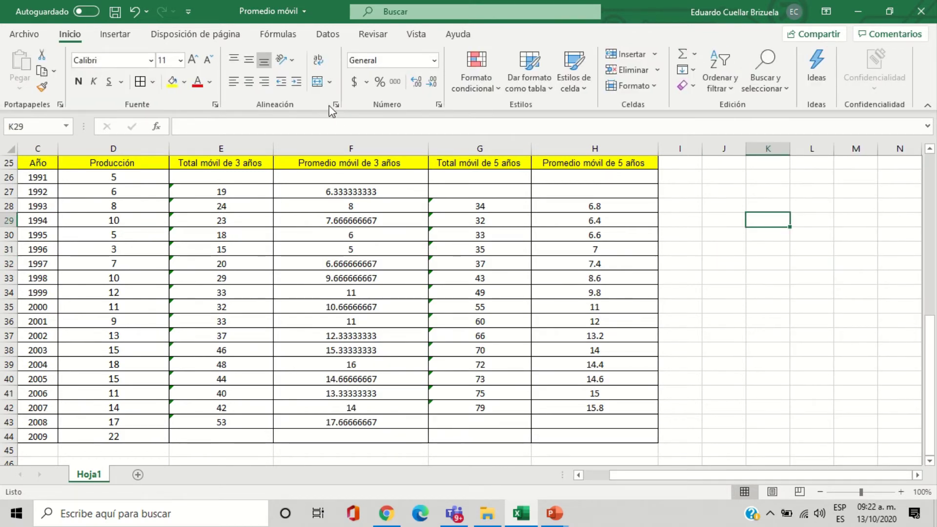
Step: Insert a new scatter chart with smooth lines and markers and place it beside column H, clear of the table data
left_click(109, 35)
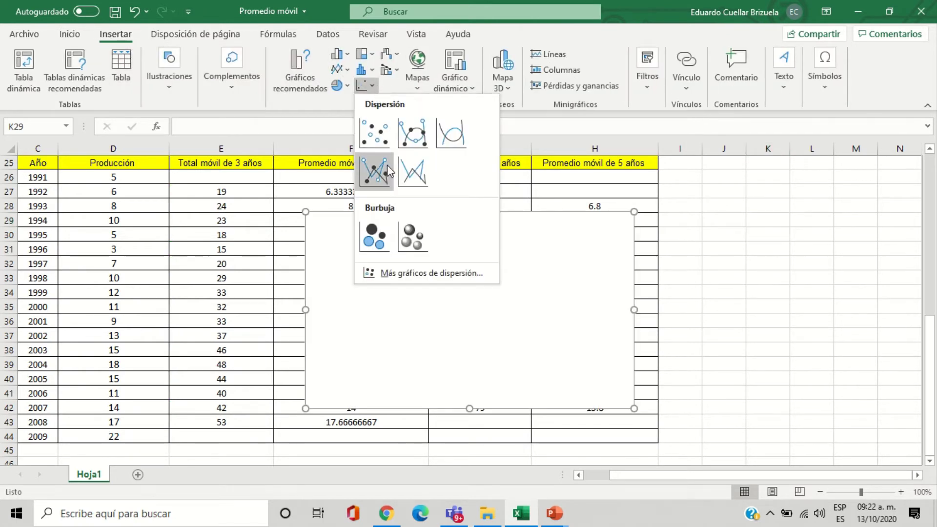
left_click(402, 142)
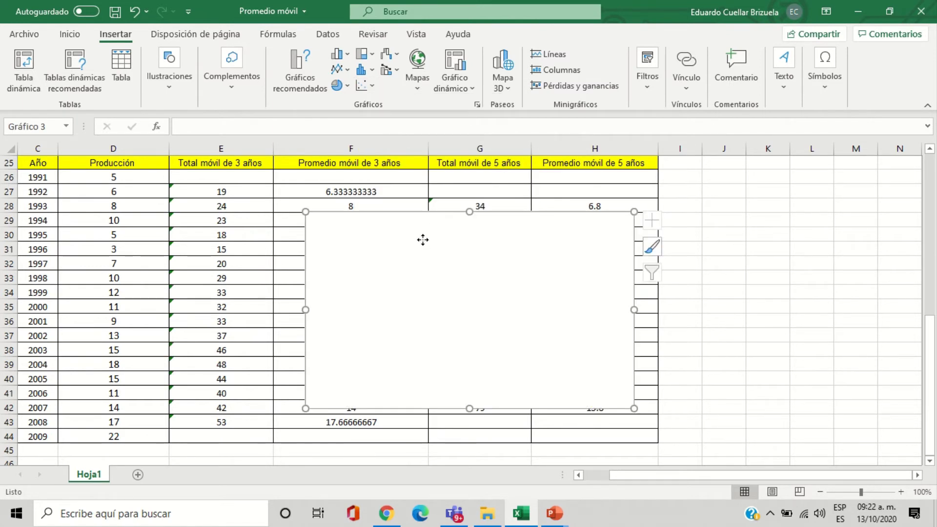
left_click_drag(422, 239, 769, 245)
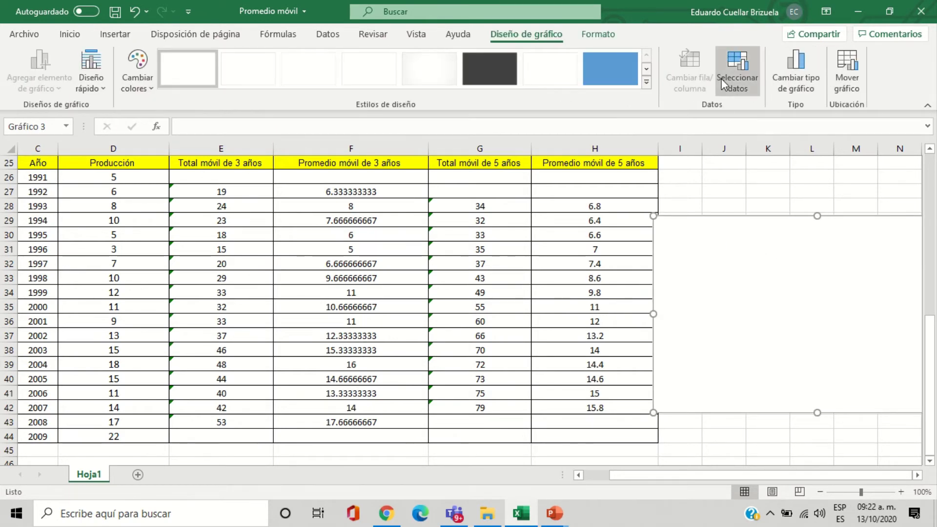
Step: Add a data series to the new chart and set its X values to the years in C26:C44
left_click(737, 78)
left_click(379, 272)
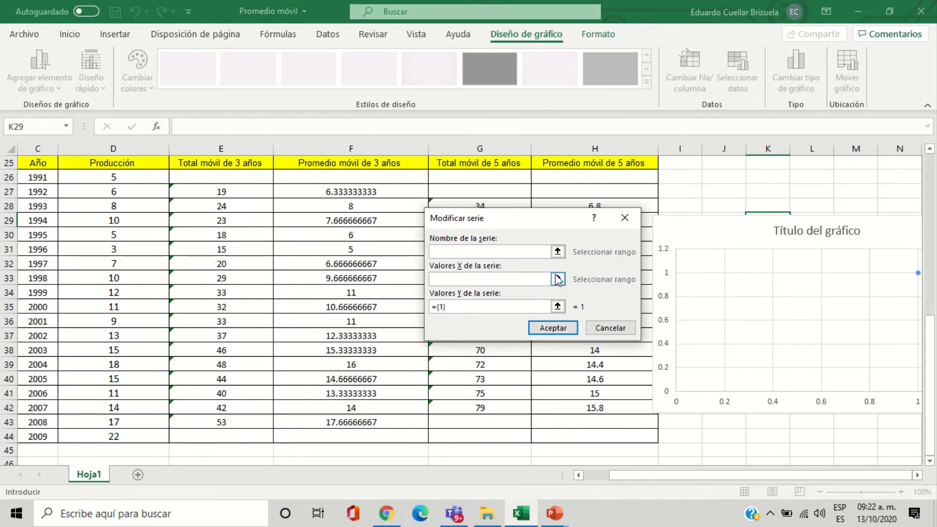
left_click(557, 279)
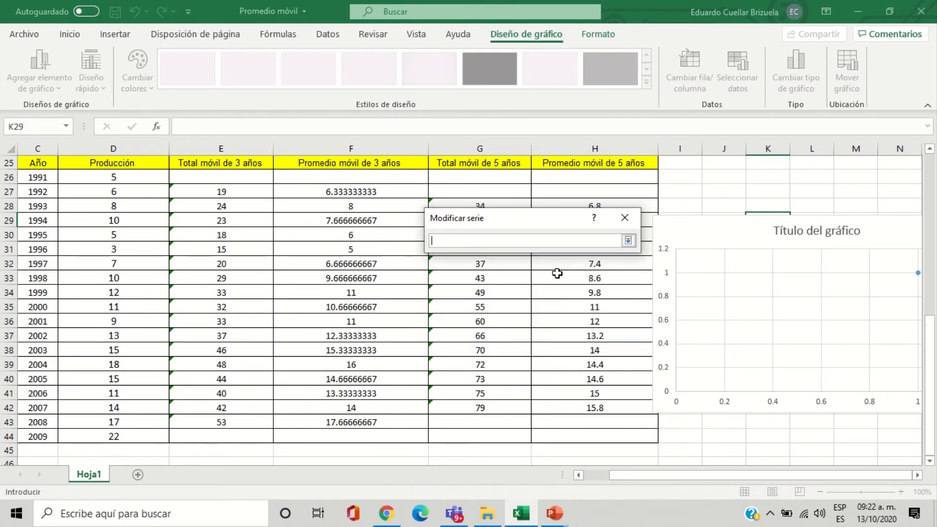
left_click_drag(56, 177, 43, 436)
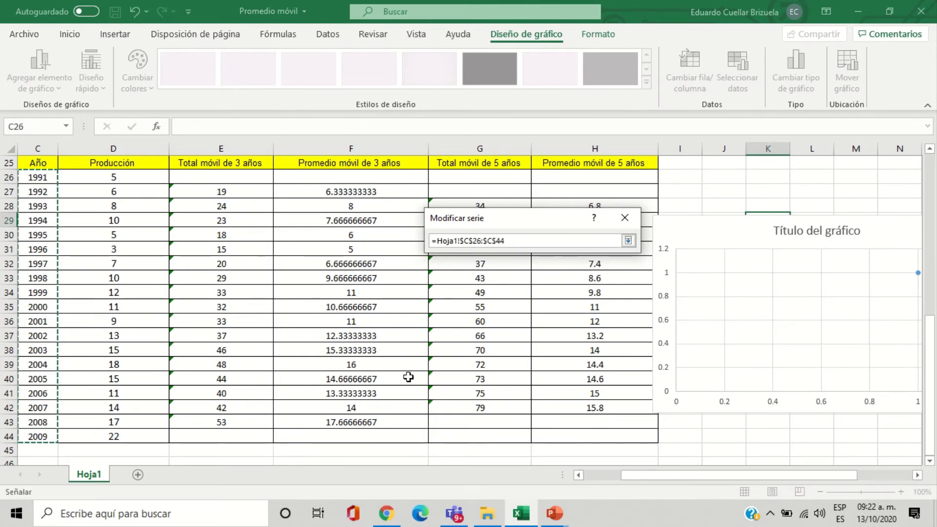
left_click(628, 241)
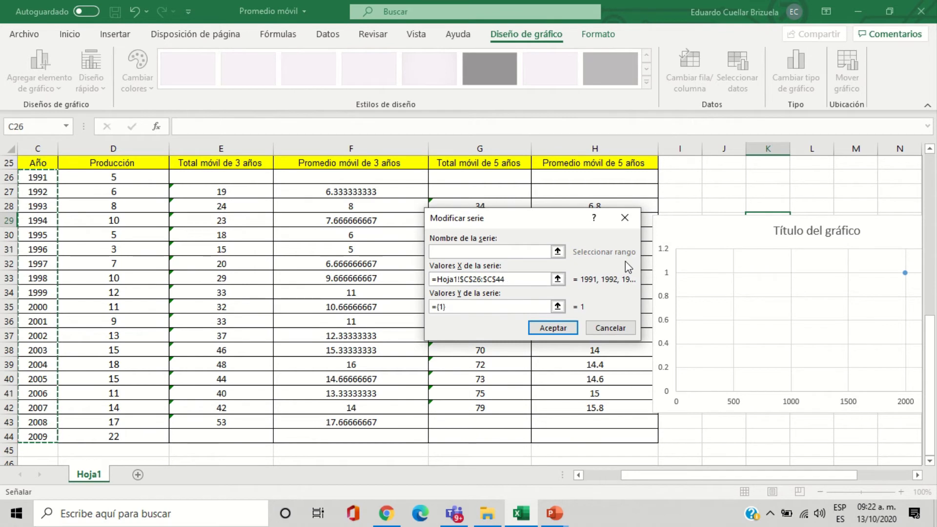
Step: Set the first series' Y values to the production figures in D26:D44, accept it, and begin adding a second series
left_click(557, 307)
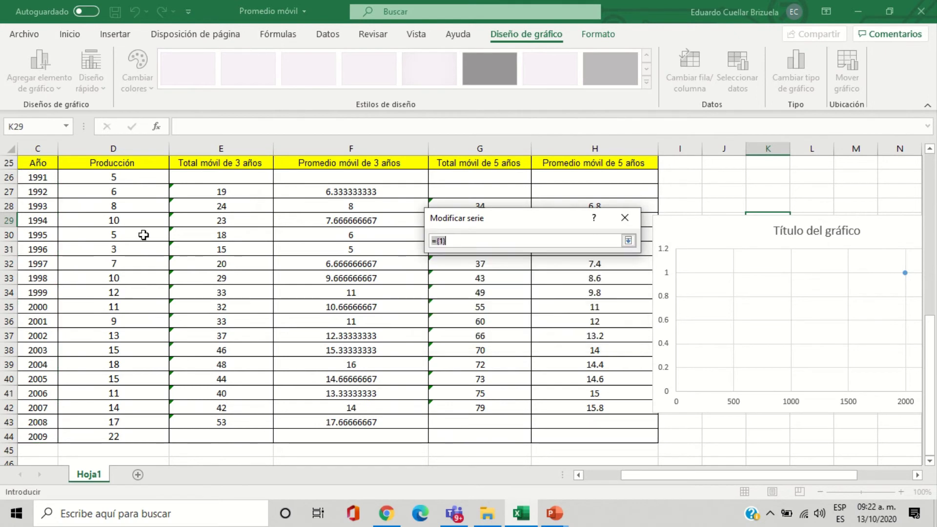
left_click(207, 191)
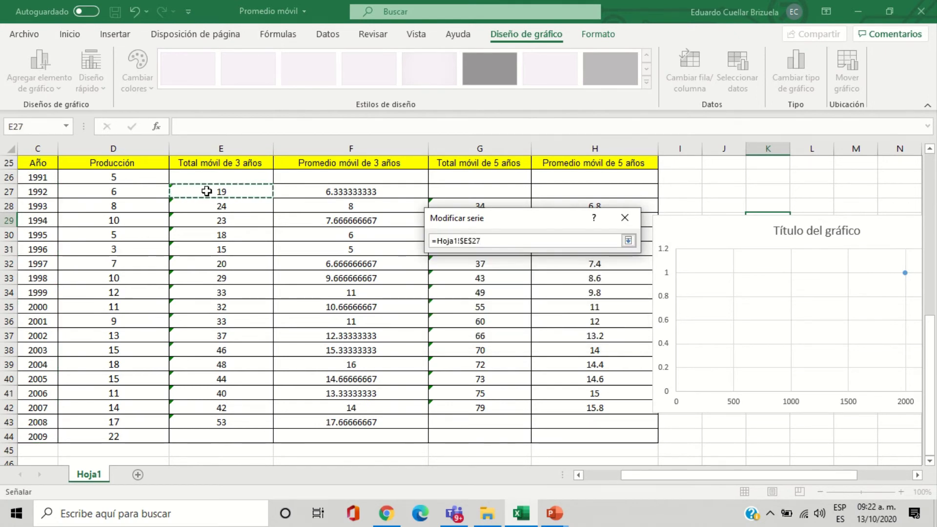
left_click_drag(146, 177, 136, 439)
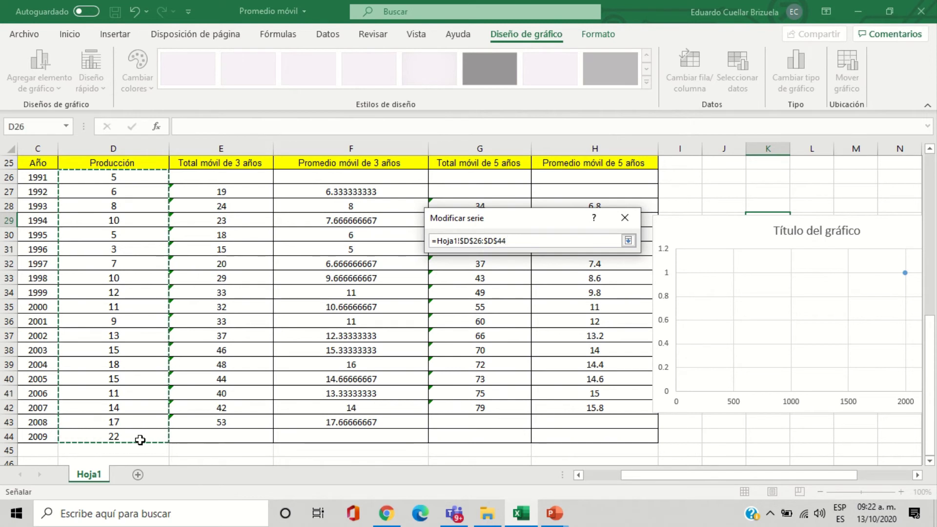
left_click(628, 241)
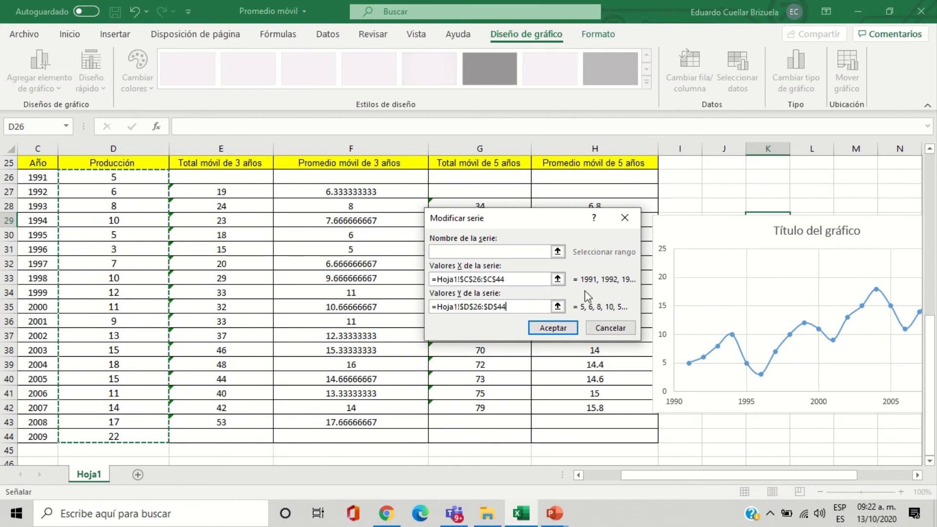
left_click(553, 328)
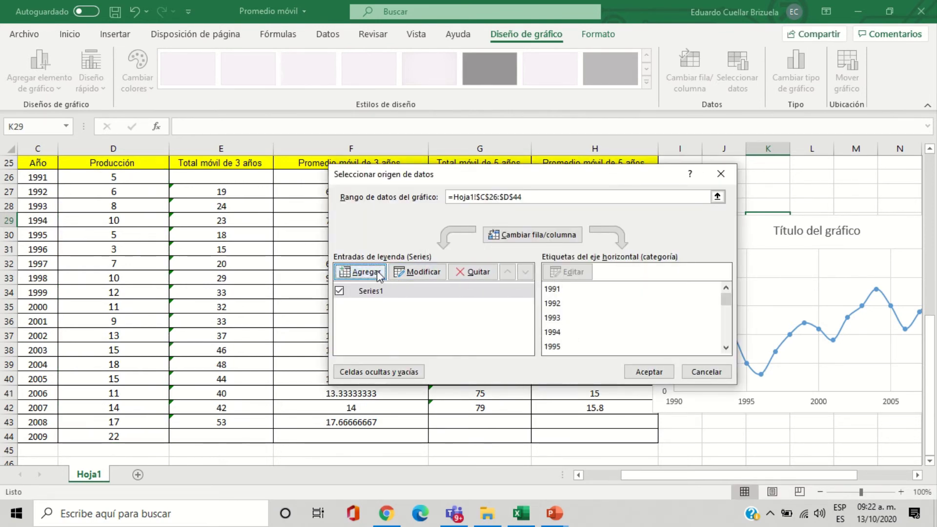
left_click(361, 271)
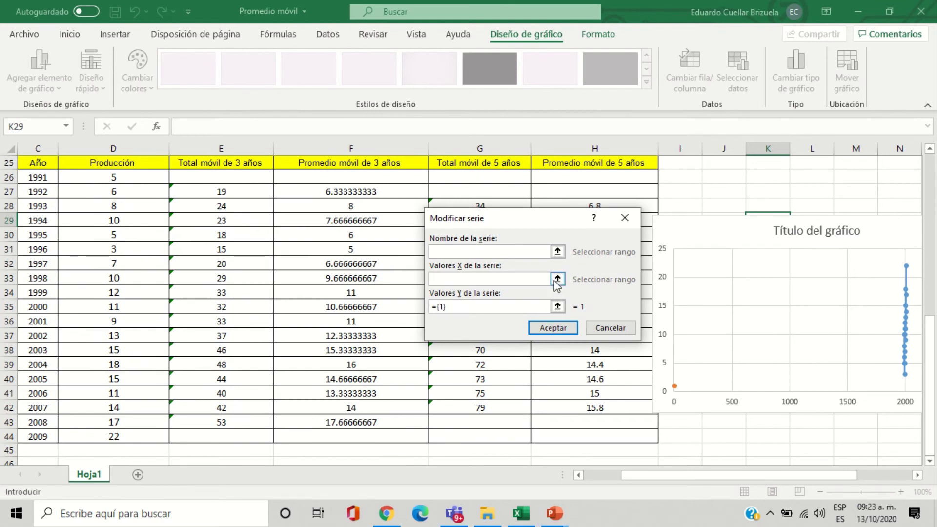
left_click(557, 279)
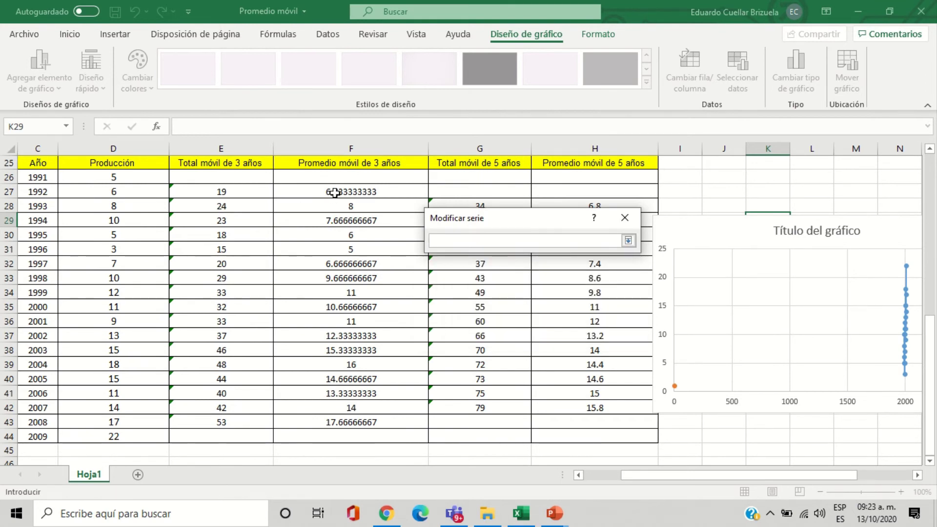
left_click_drag(334, 193, 375, 416)
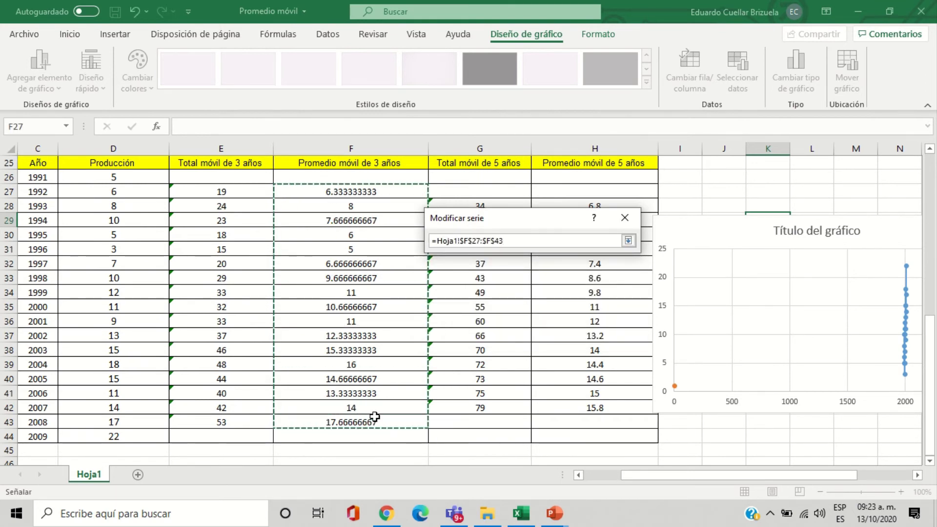
left_click(628, 240)
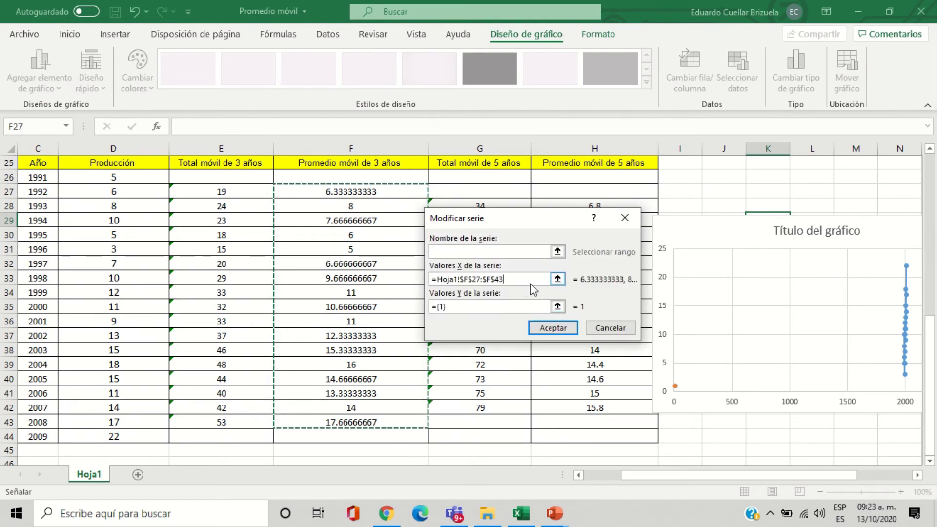
key("BackSpace")
key("BackSpace")
key("BackSpace")
key("BackSpace")
key("BackSpace")
key("BackSpace")
key("BackSpace")
key("BackSpace")
key("BackSpace")
key("BackSpace")
key("BackSpace")
key("BackSpace")
key("BackSpace")
key("BackSpace")
key("BackSpace")
key("BackSpace")
key("BackSpace")
key("BackSpace")
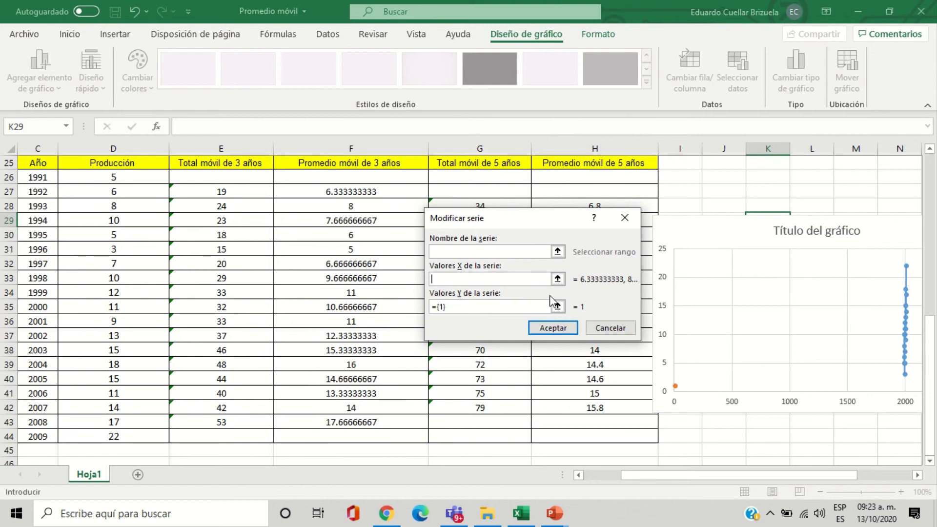
Step: Give the second series the three-year averages in F27:F43 as Y values and the years in C26:C44 as X values
left_click(557, 306)
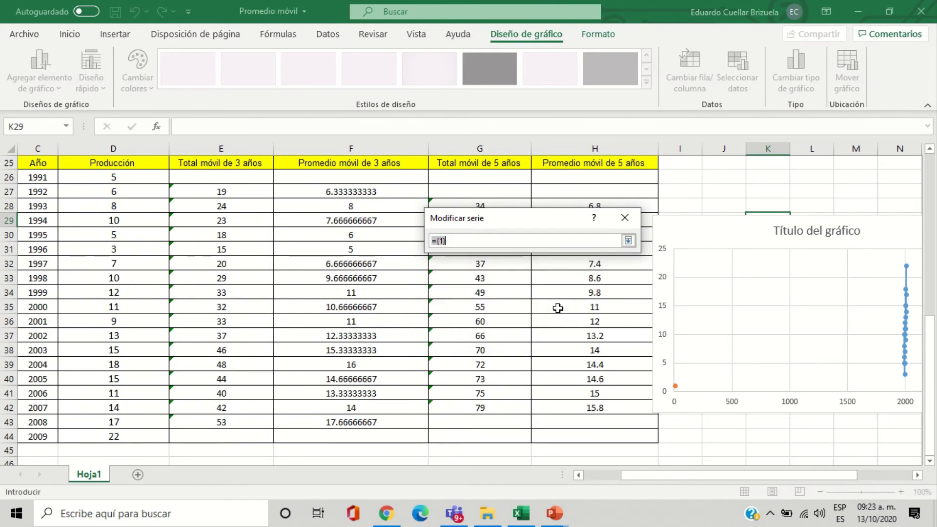
left_click(628, 241)
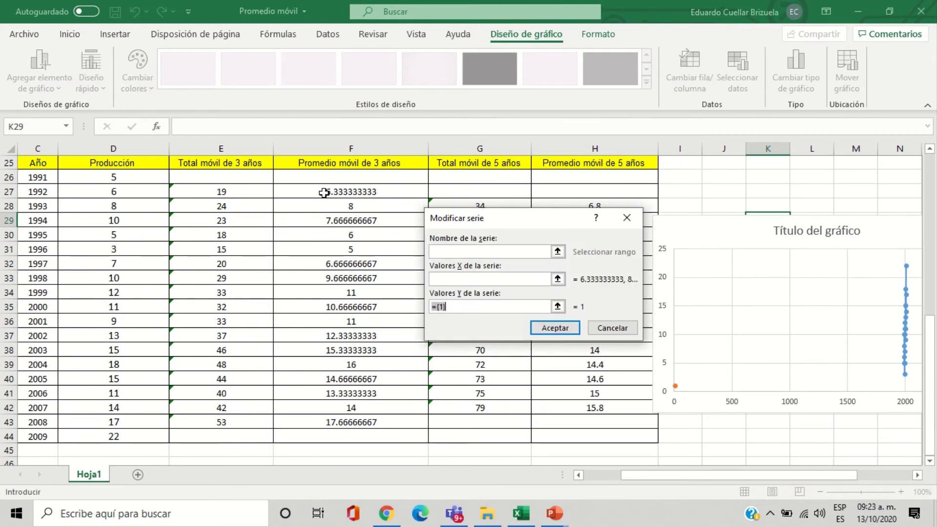
left_click_drag(323, 192, 366, 421)
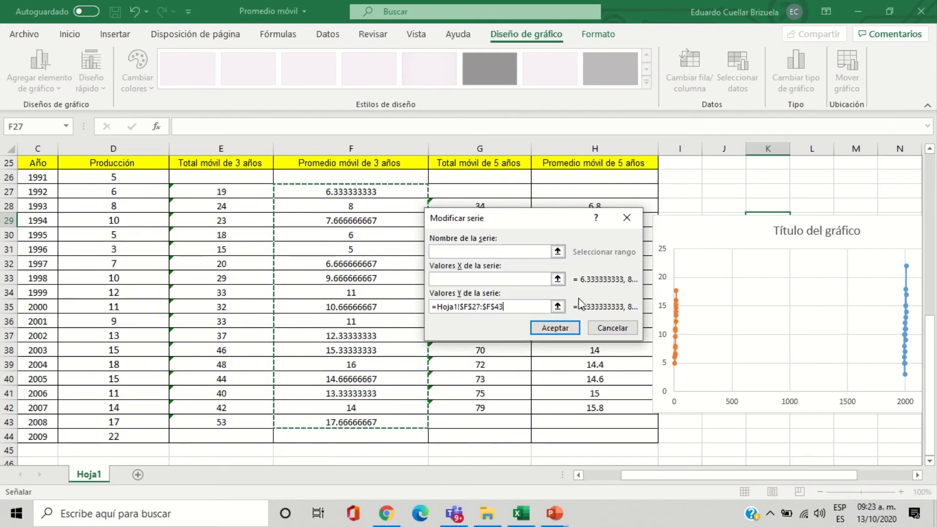
left_click(557, 278)
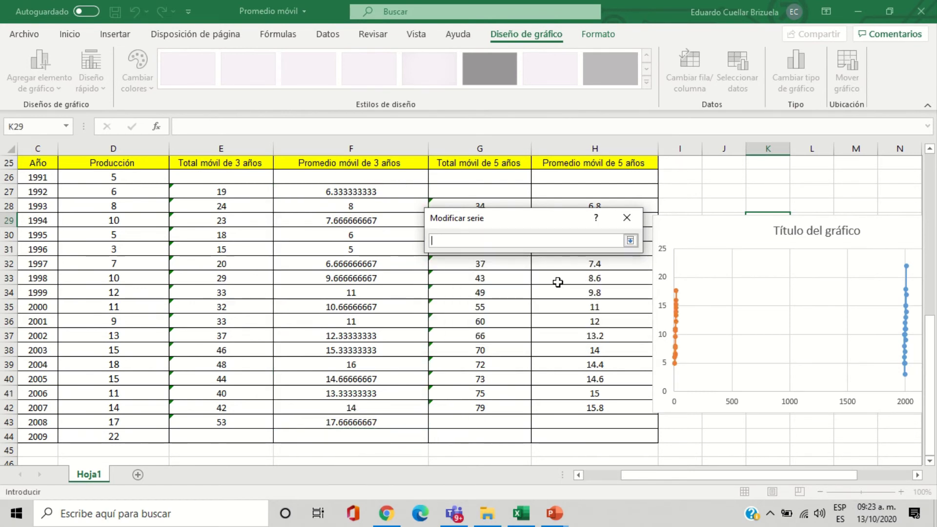
left_click_drag(32, 182, 47, 436)
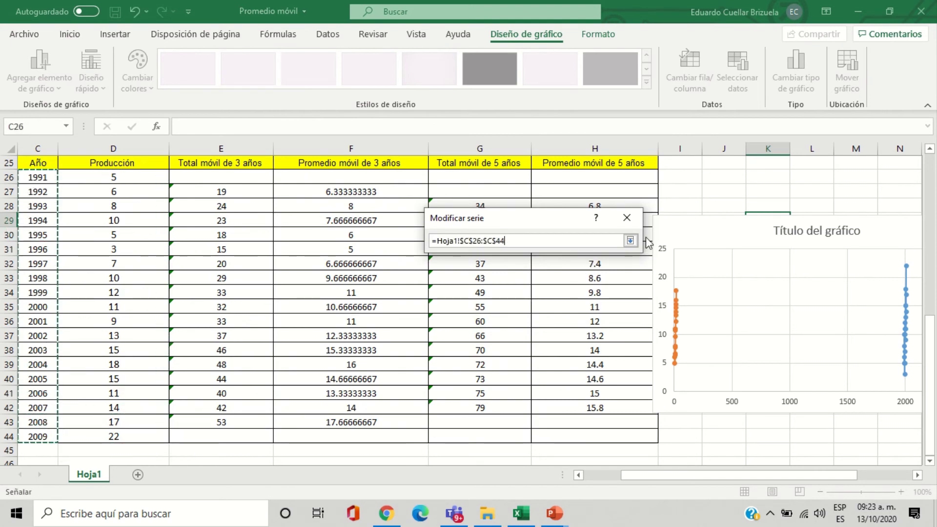
left_click(629, 241)
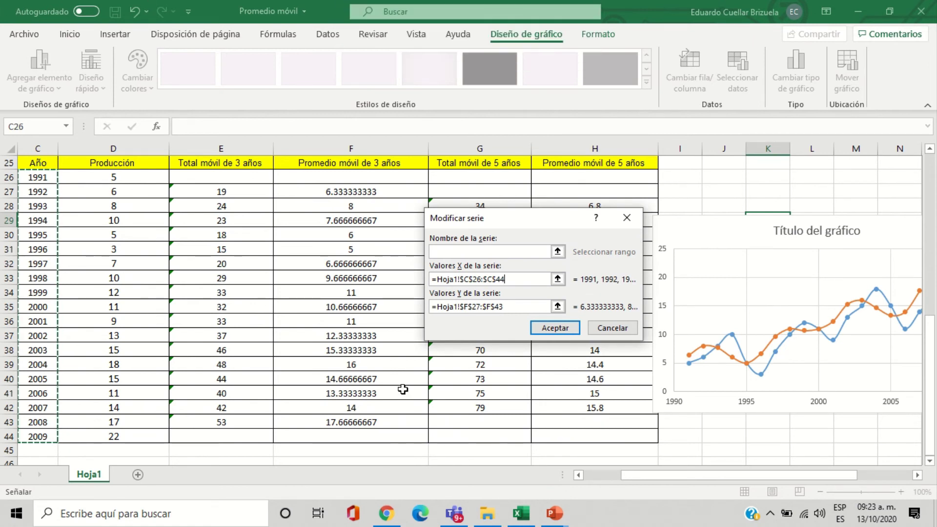
left_click(554, 329)
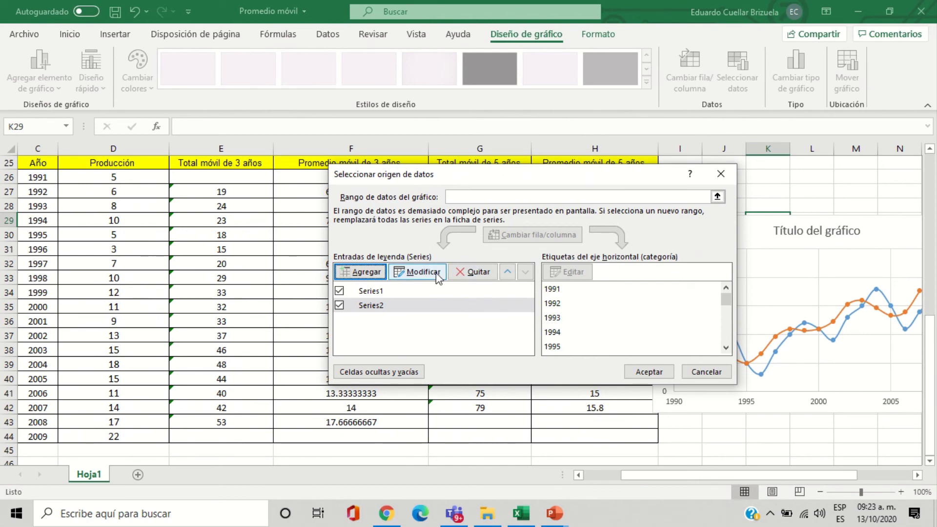
Step: Add a third series with the years in C26:C44 as X values and the five-year averages in H28:H42 as Y values, and apply the data selection
left_click(361, 271)
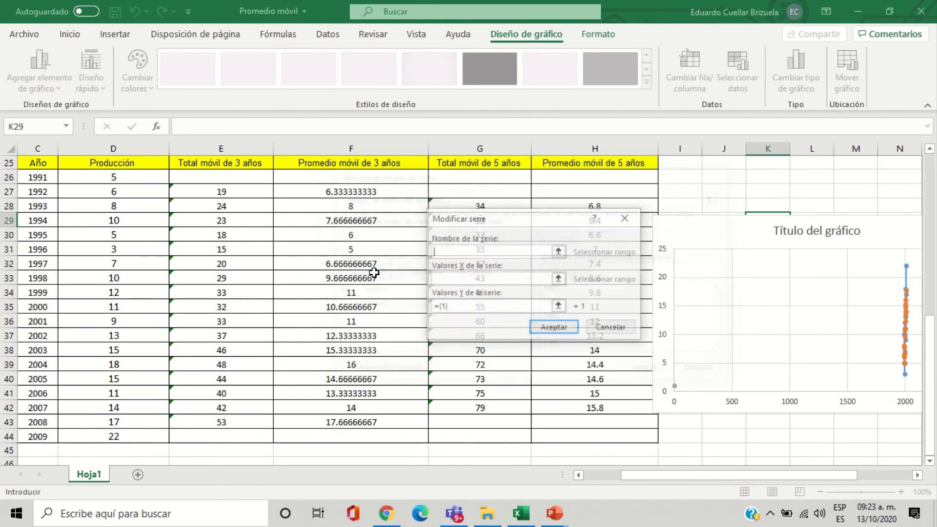
left_click(563, 283)
left_click(46, 178)
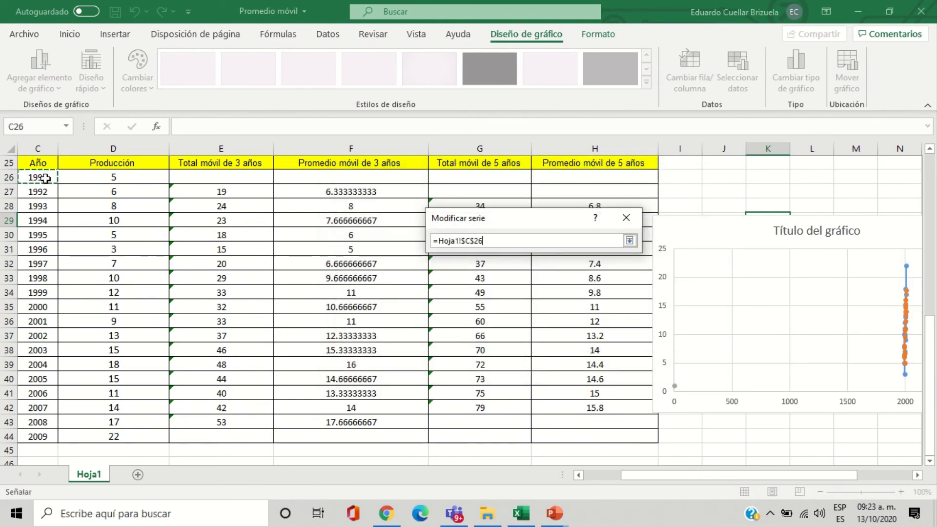
left_click_drag(45, 178, 24, 436)
left_click(629, 241)
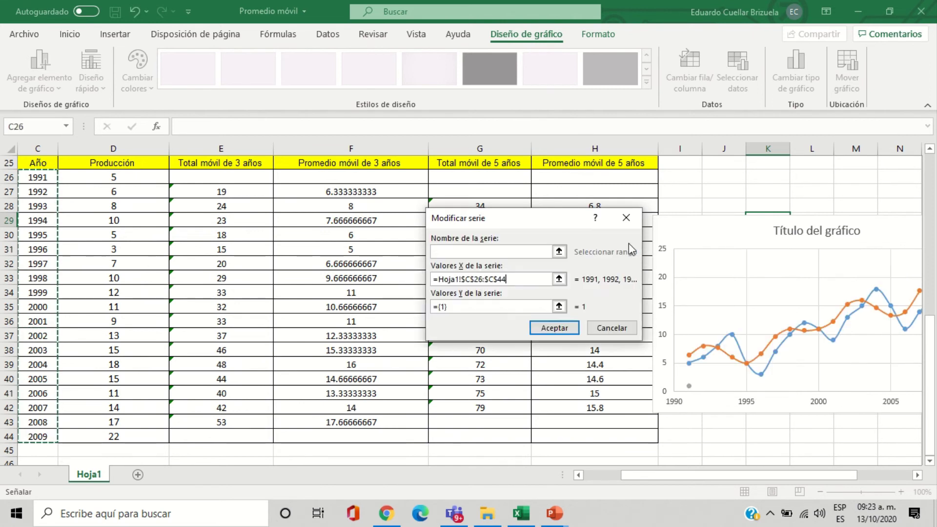
left_click(559, 305)
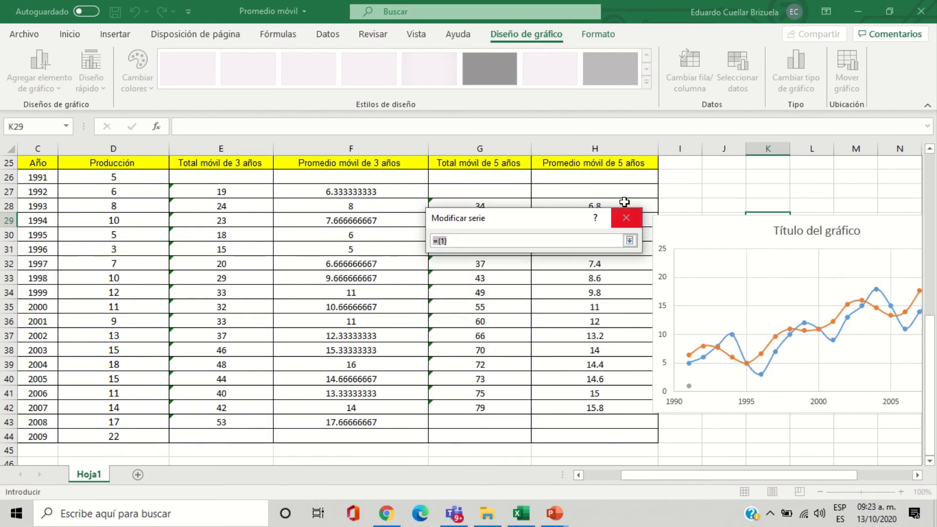
left_click_drag(634, 204, 608, 405)
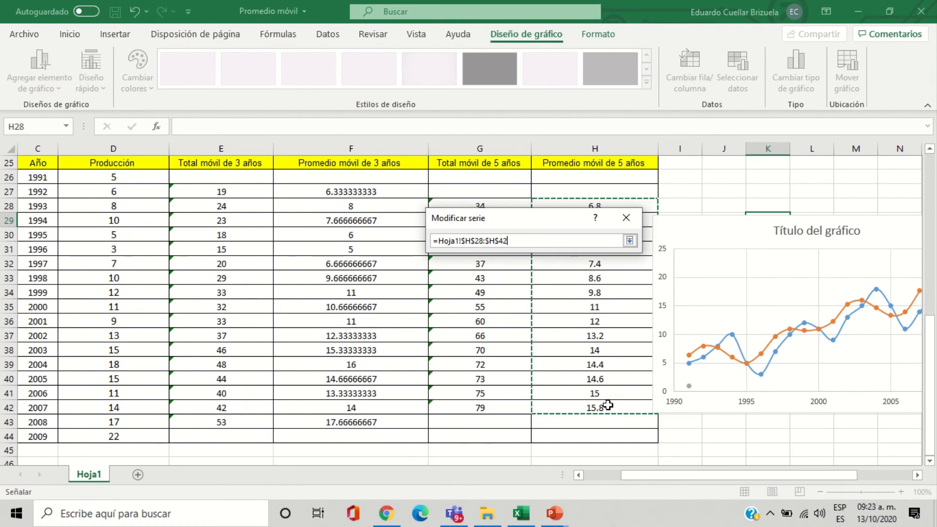
left_click(634, 243)
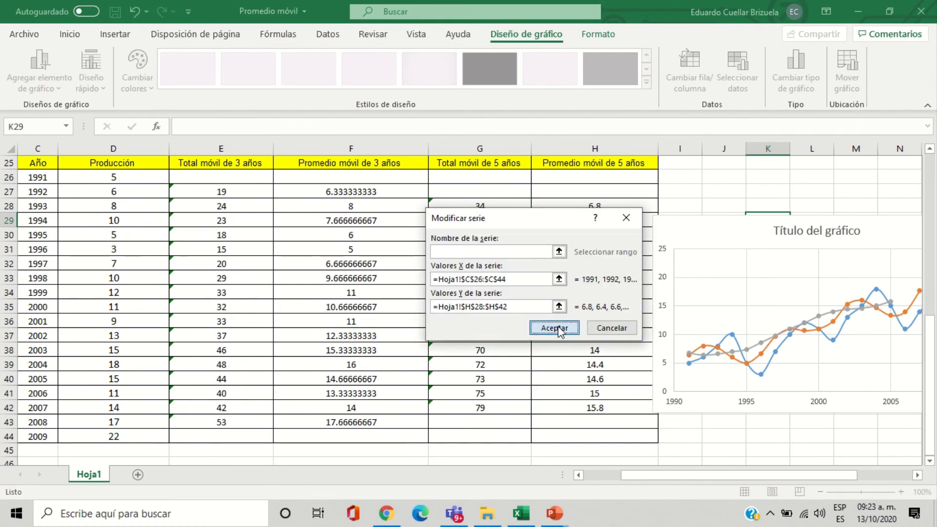
left_click(557, 326)
left_click(636, 373)
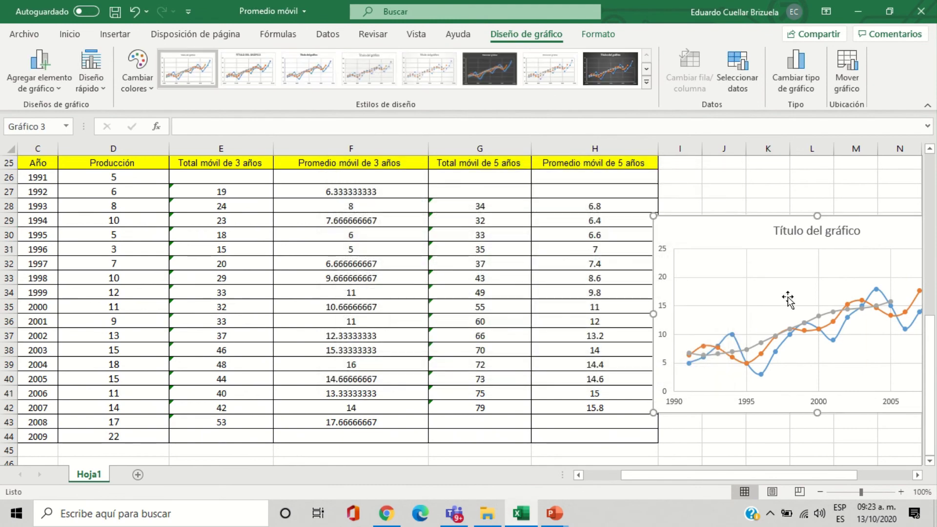
Step: Replace the chart's placeholder title with "Promedio móvil"
double_click(811, 229)
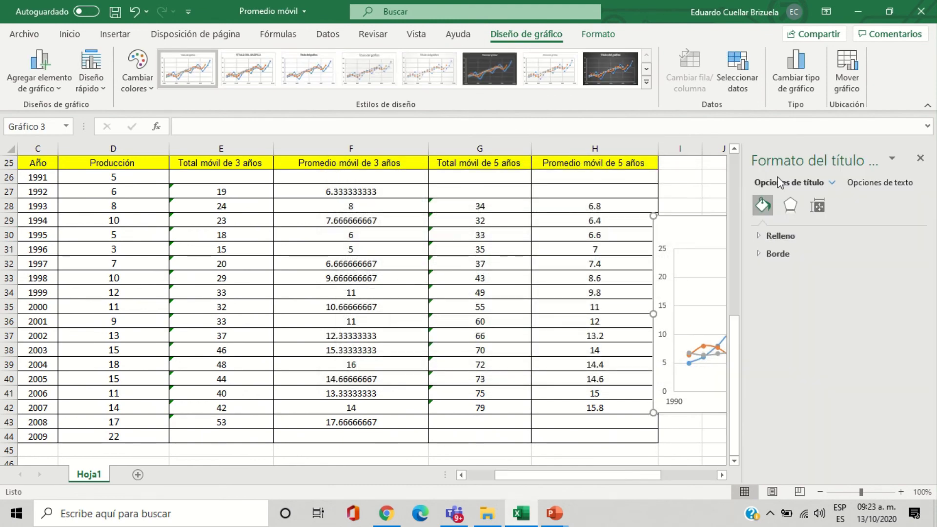
left_click(919, 159)
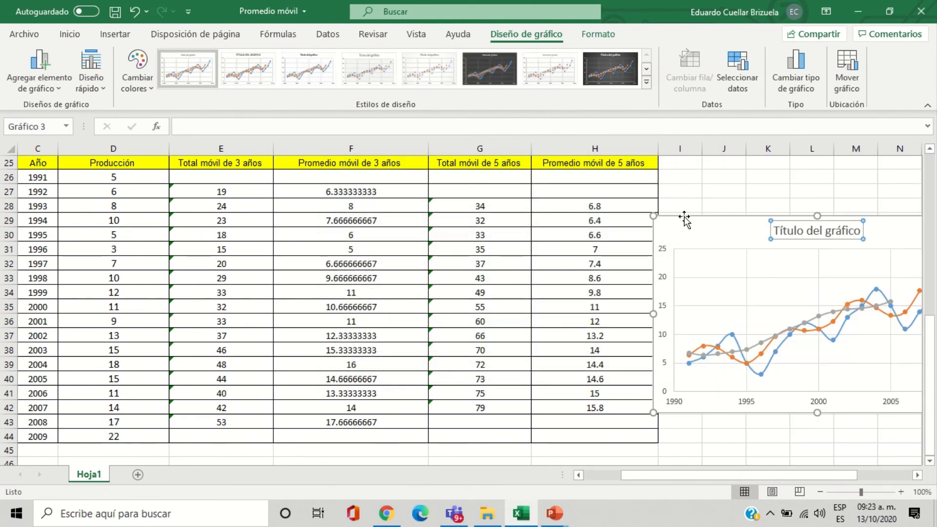
left_click_drag(685, 220, 360, 189)
double_click(500, 200)
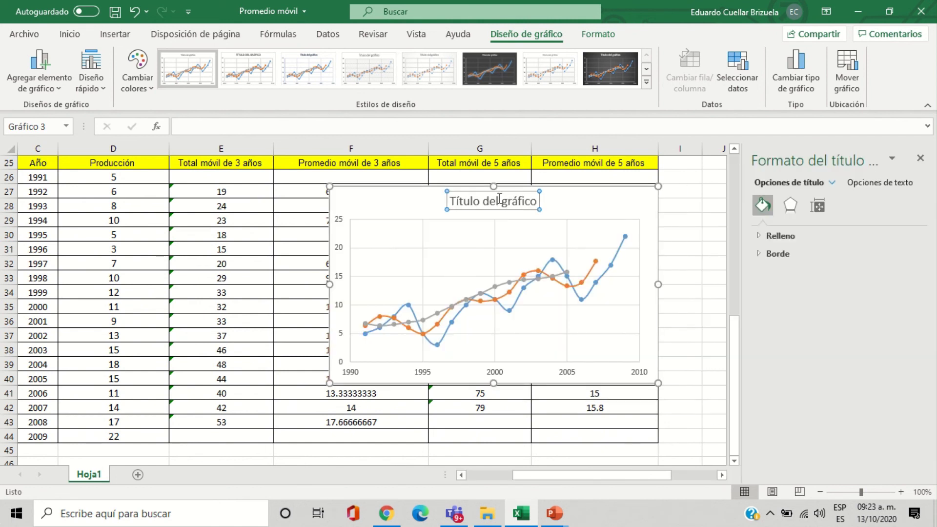
triple_click(499, 200)
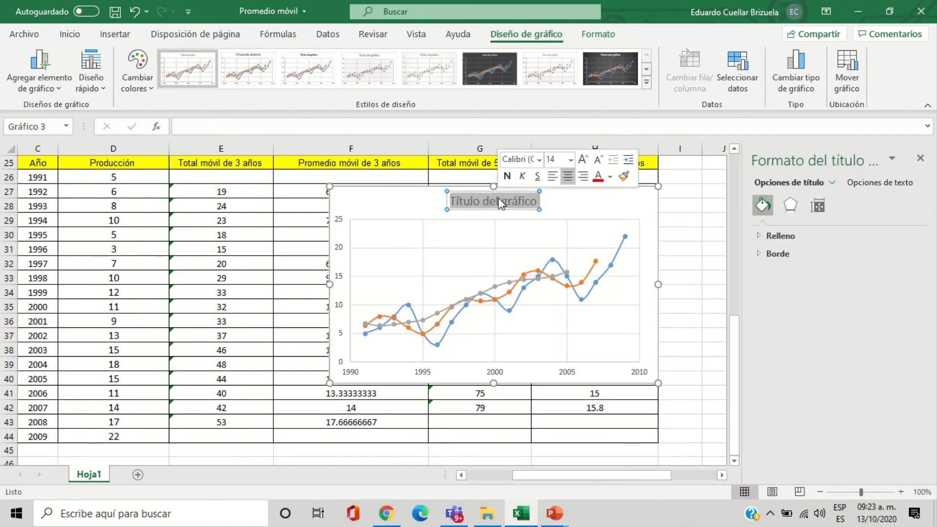
type("Promedio")
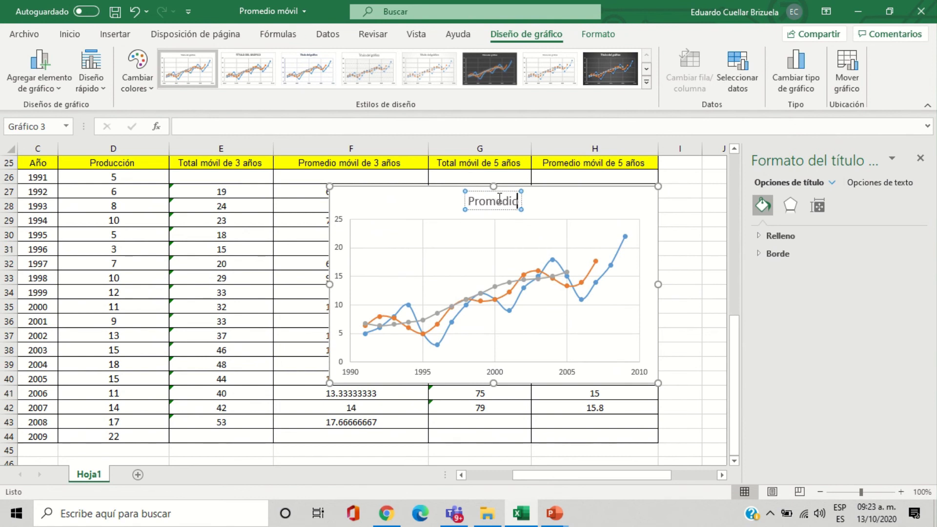
type(" móvil")
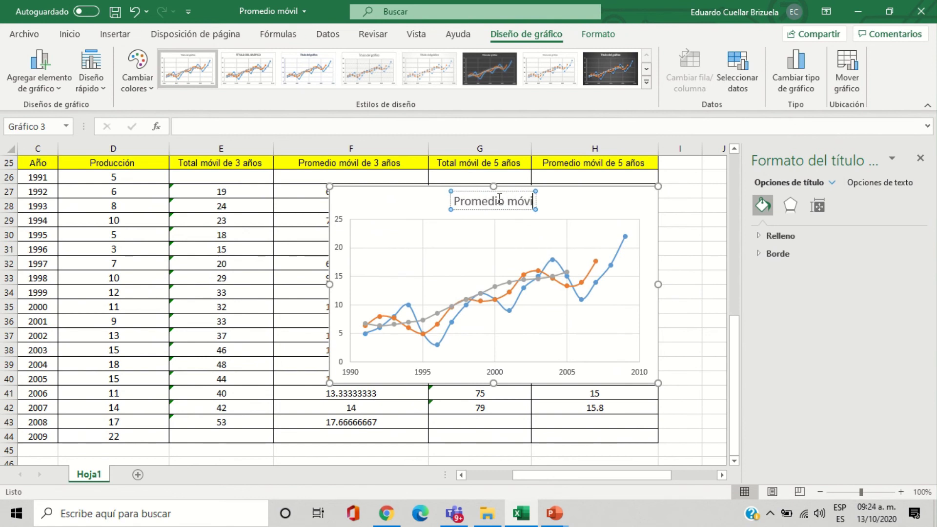
left_click(680, 220)
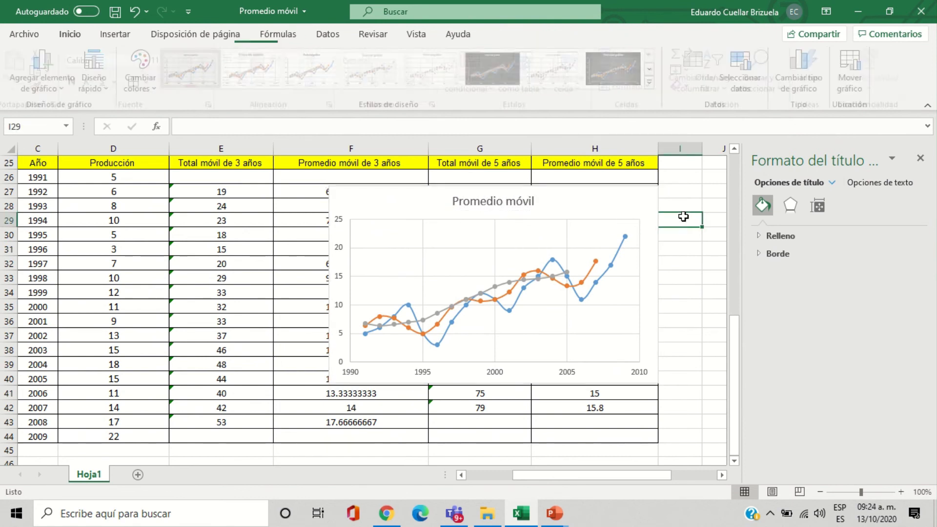
Step: Close the formatting pane, shrink the chart slightly, and move it so it spans from column H to column L, starting at row 28
left_click(617, 207)
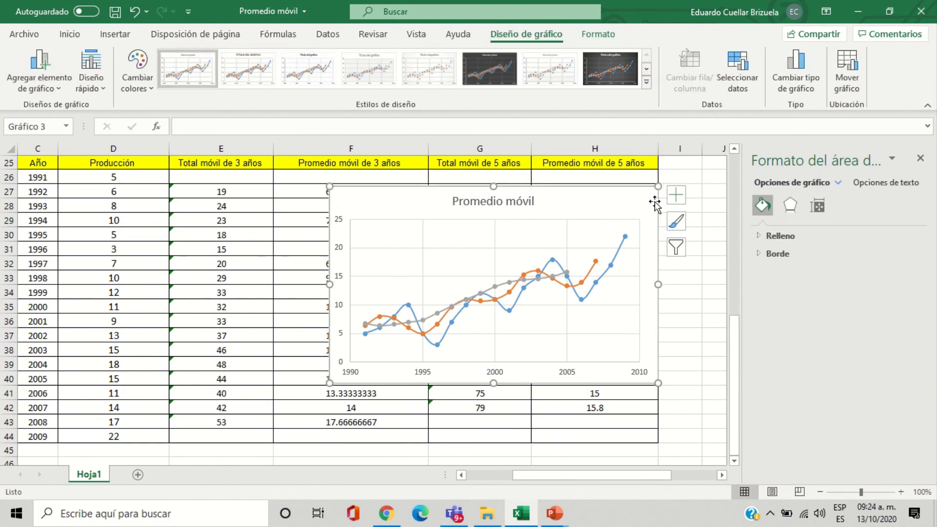
left_click(920, 159)
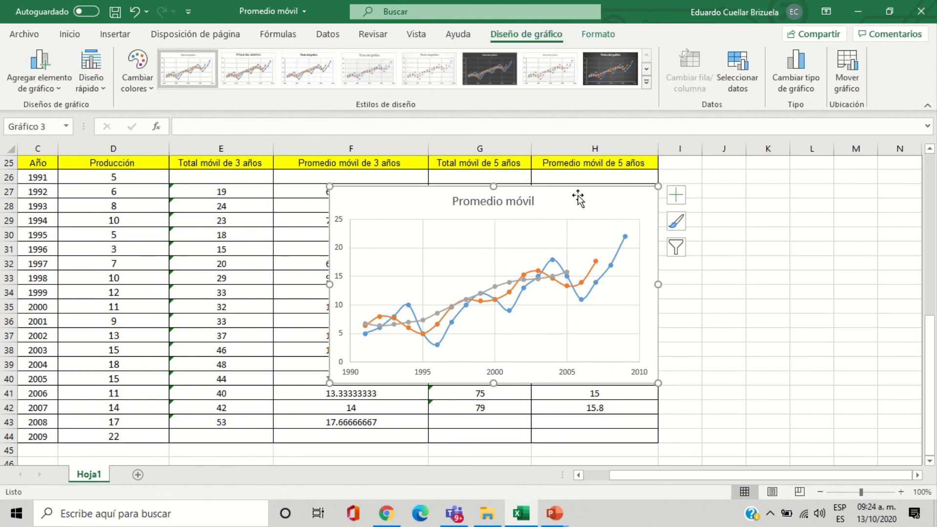
left_click_drag(578, 198, 703, 224)
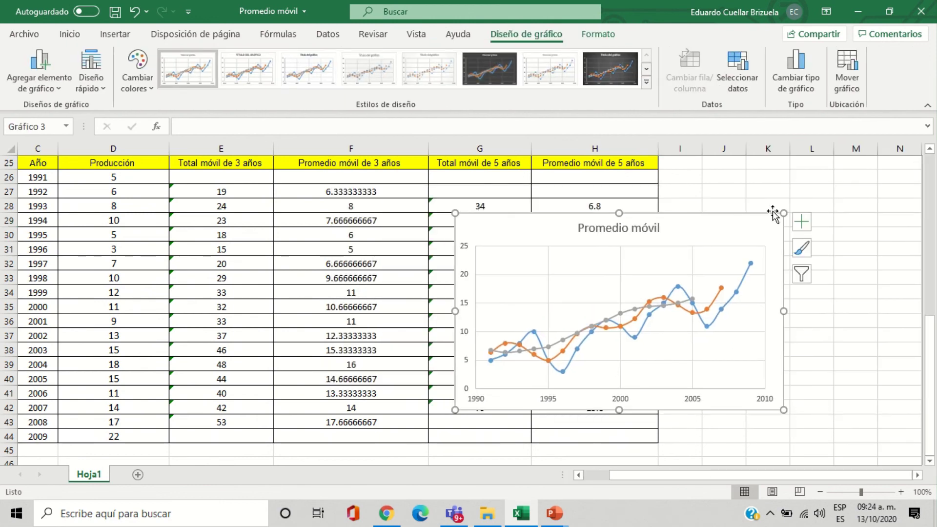
left_click_drag(783, 212, 762, 219)
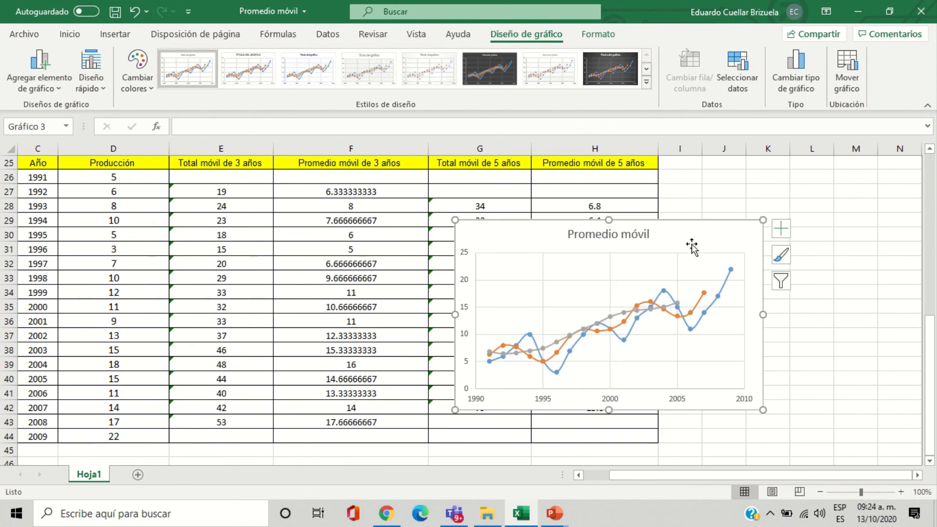
left_click_drag(692, 247, 743, 224)
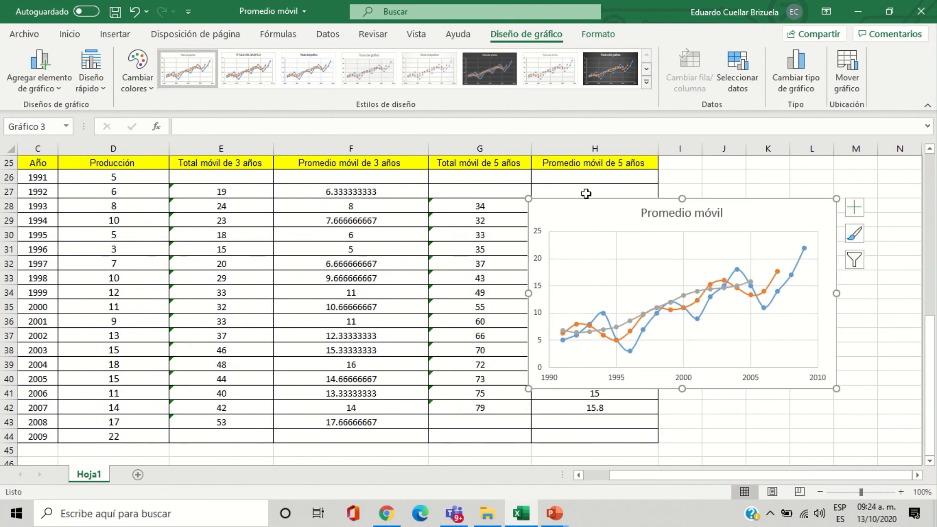
left_click_drag(584, 200, 611, 213)
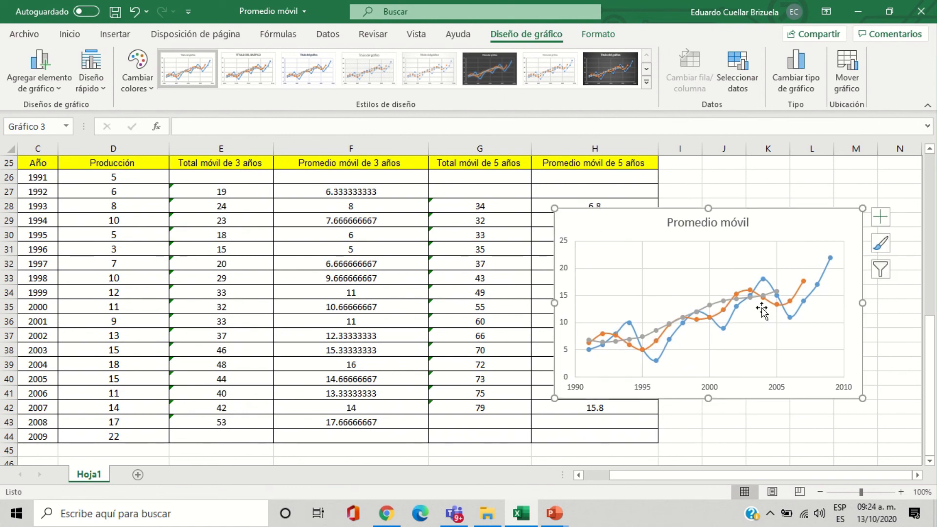
mouse_move(827, 278)
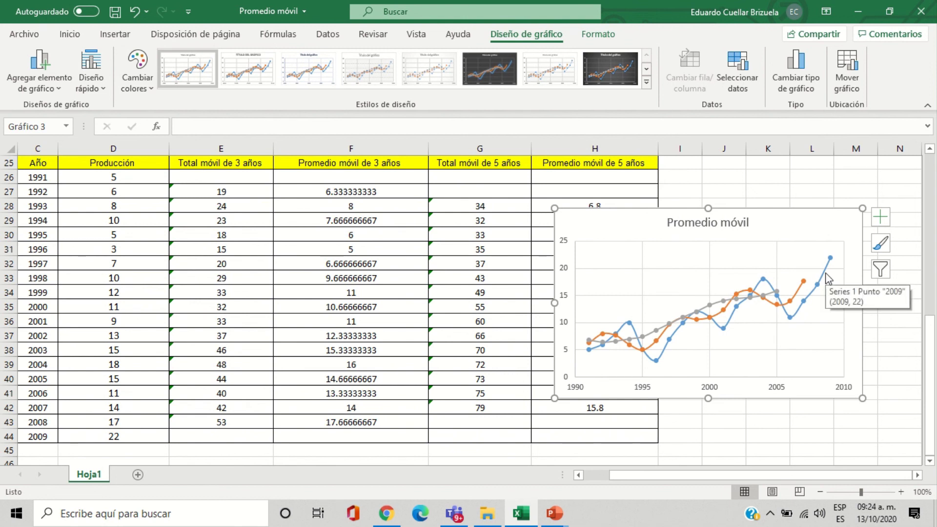